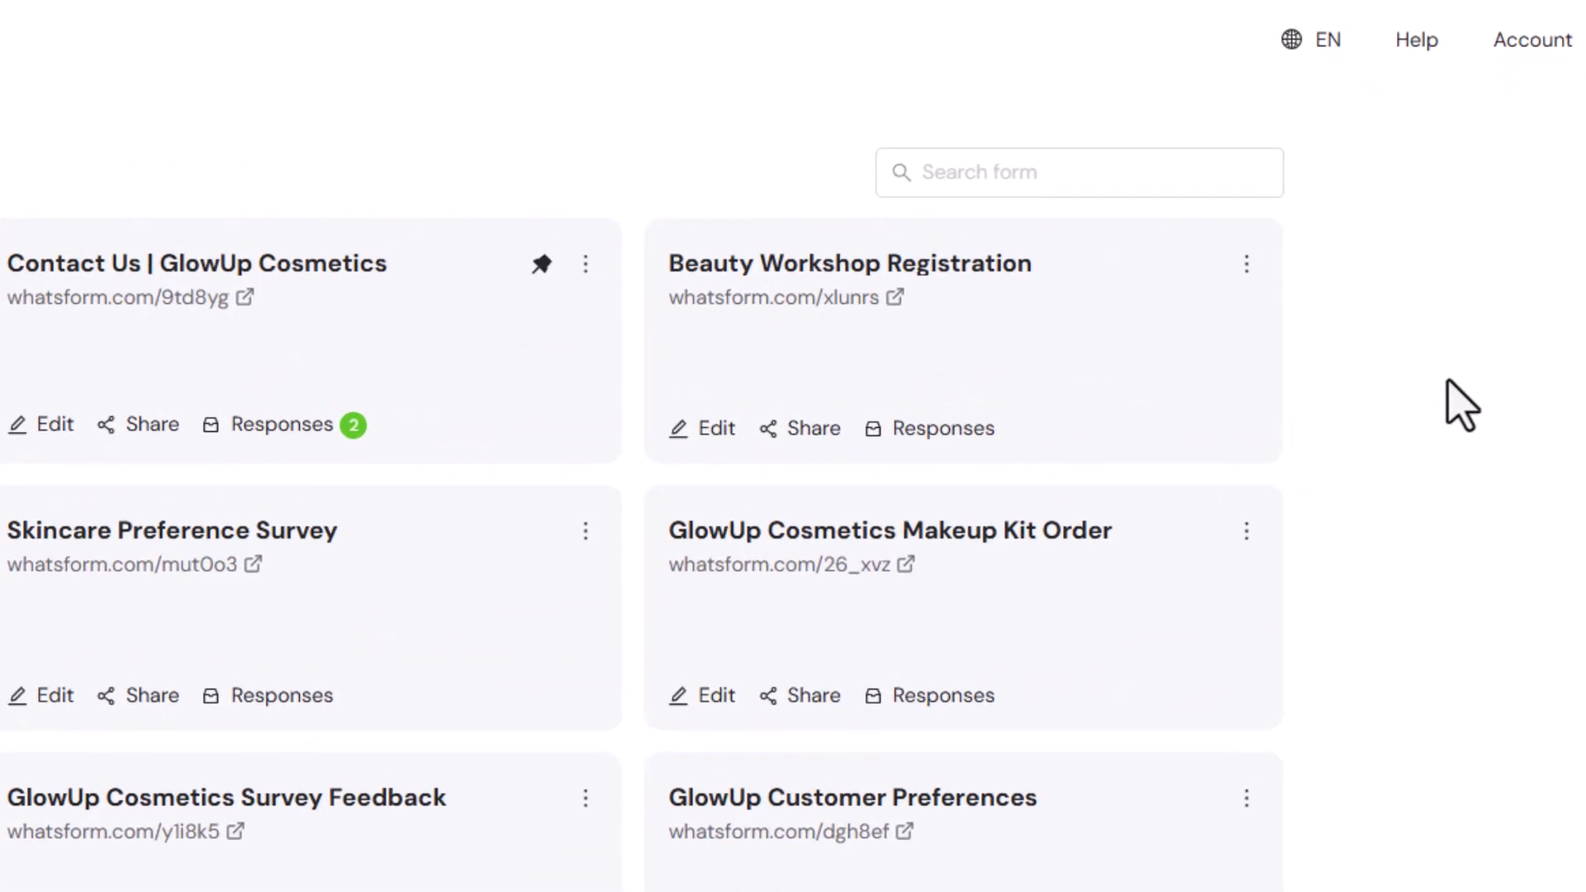
# - Open the Beauty Workshop Registration form and add a multiple choice question below its heading, opening the question for editing
pyautogui.click(1002, 277)
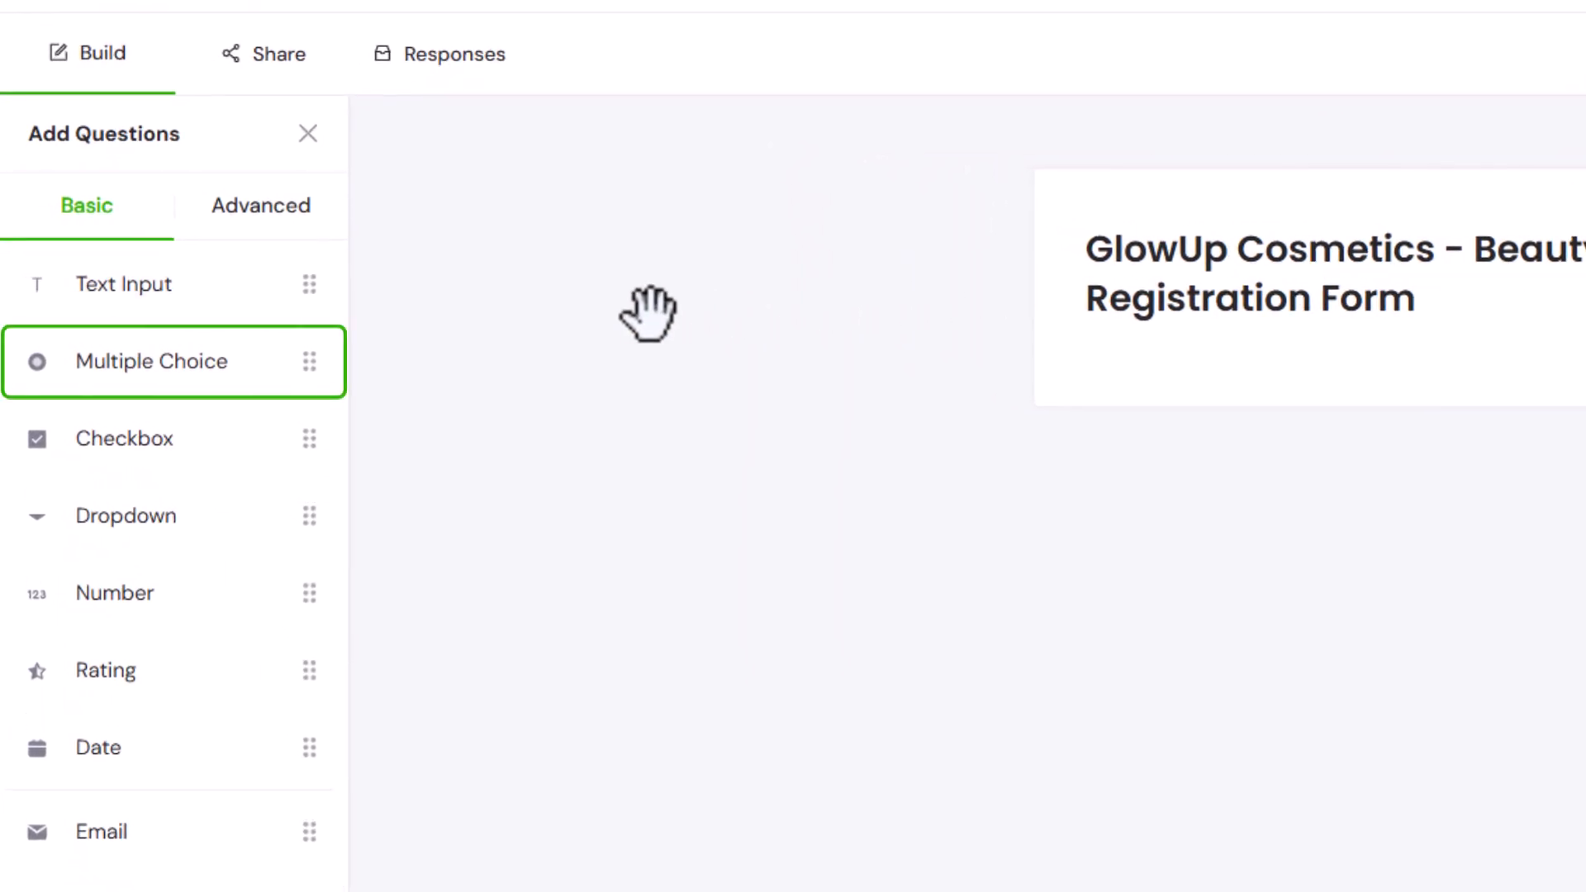
pyautogui.moveTo(222, 346); pyautogui.dragTo(1412, 406)
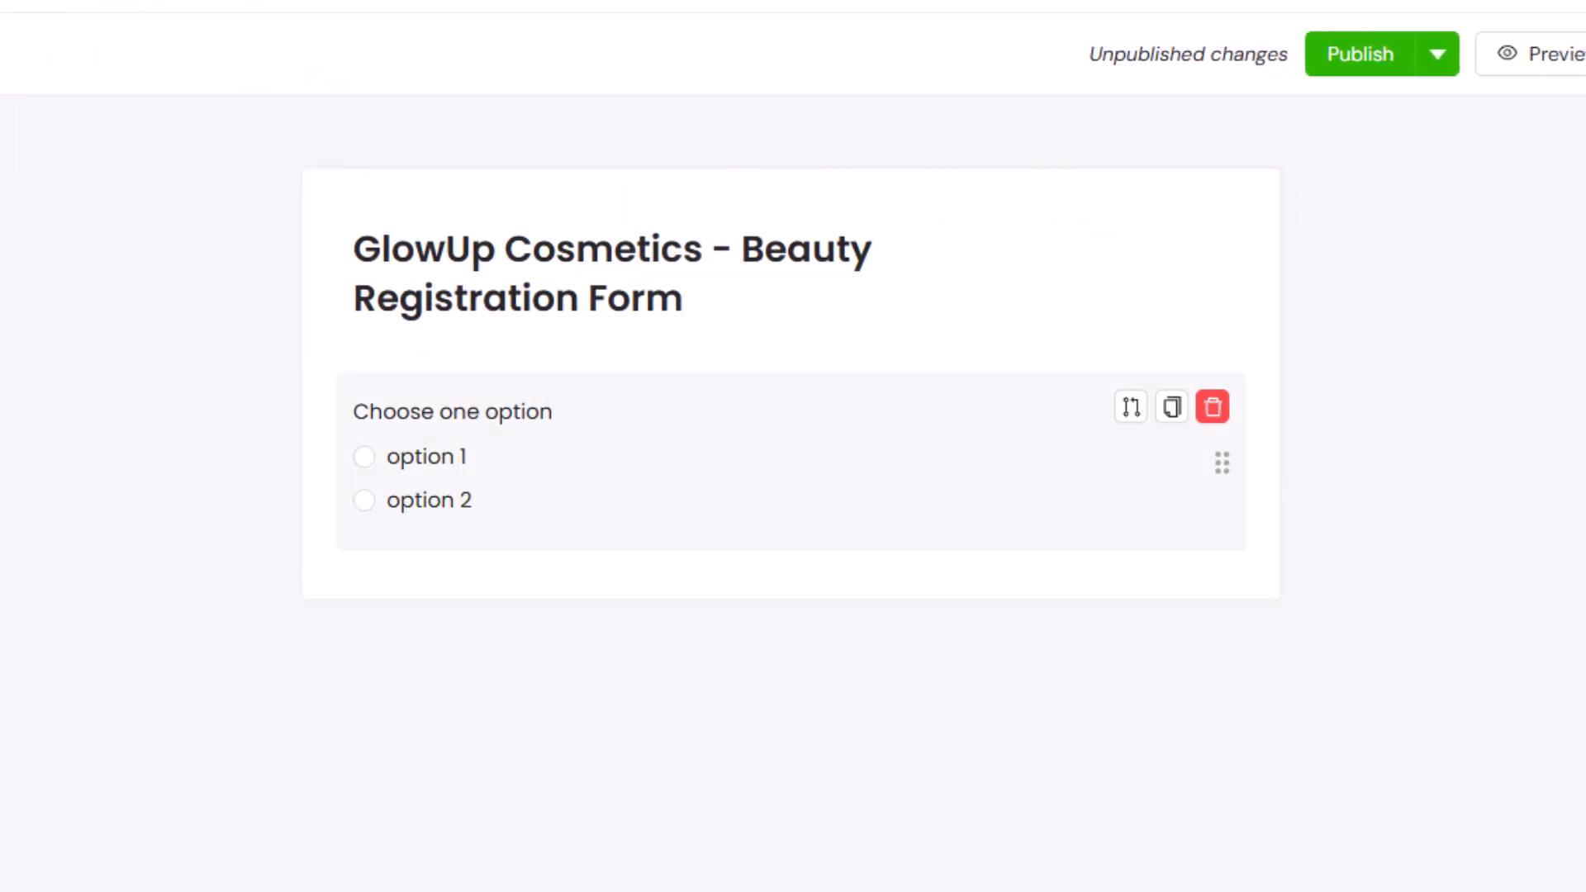
pyautogui.click(683, 411)
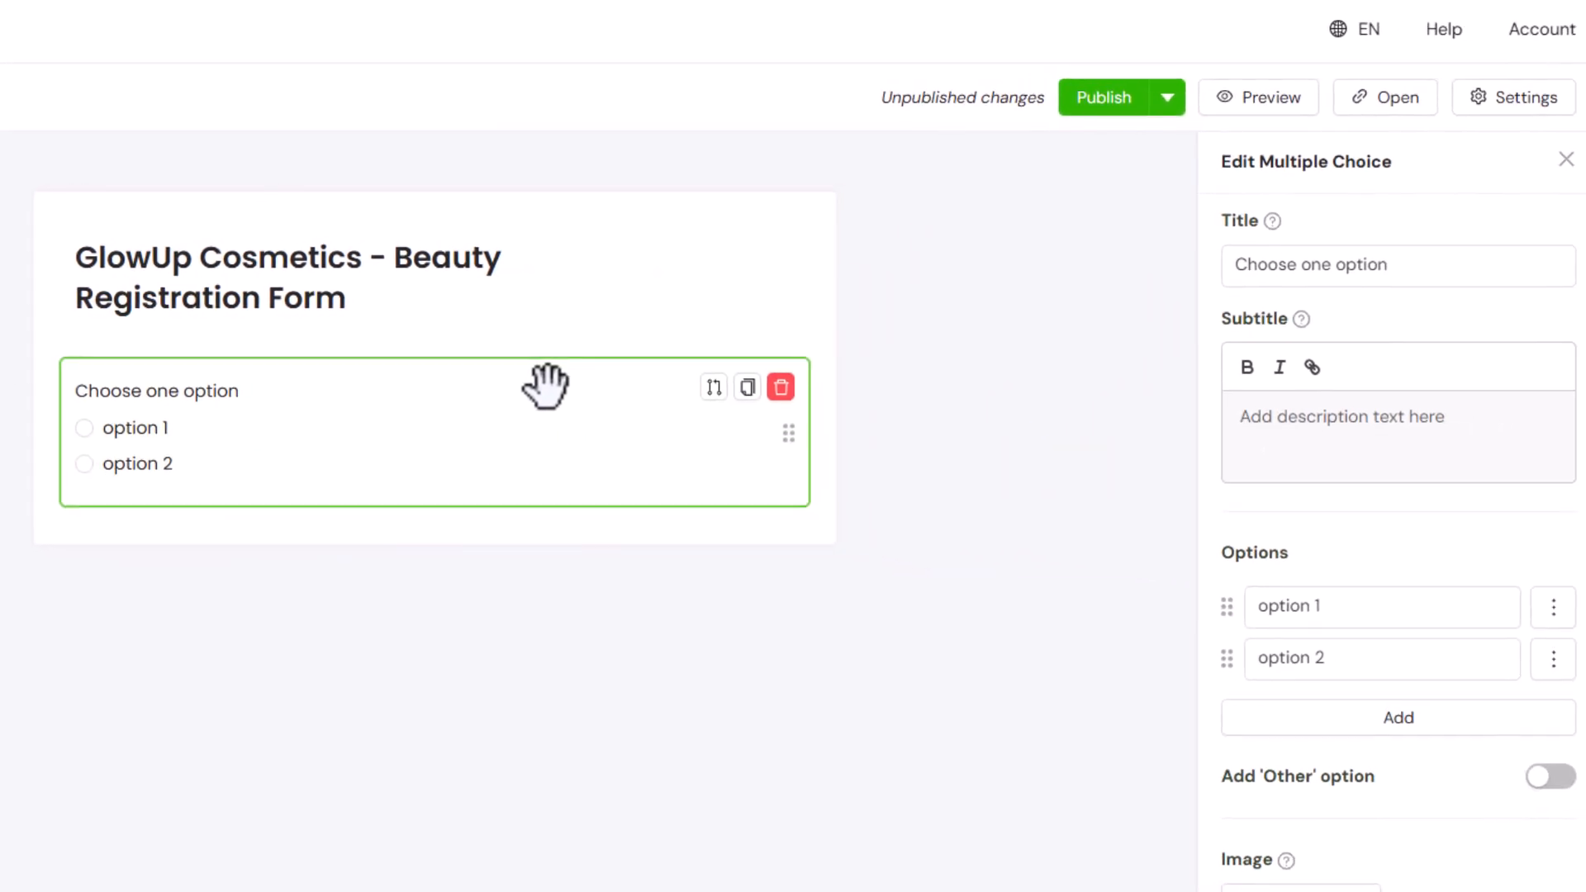
# - Title the multiple choice question "Which session would you like to attend?"
pyautogui.click(1438, 278)
pyautogui.hotkey('ctrl', 'a')
pyautogui.write('Which se')
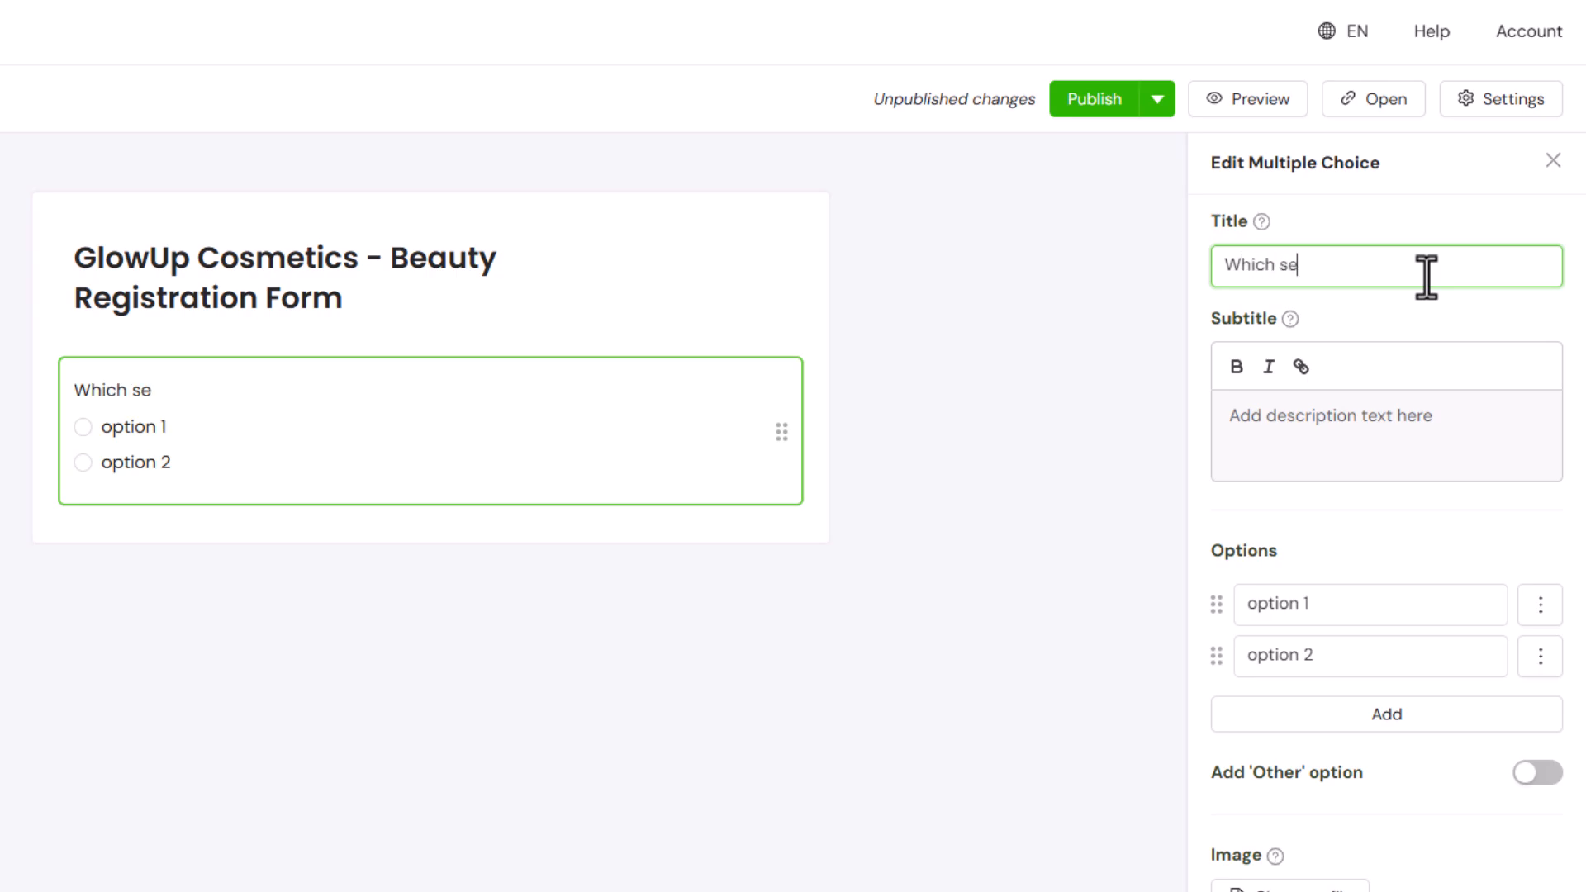
pyautogui.write('ssion would you like to attend?')
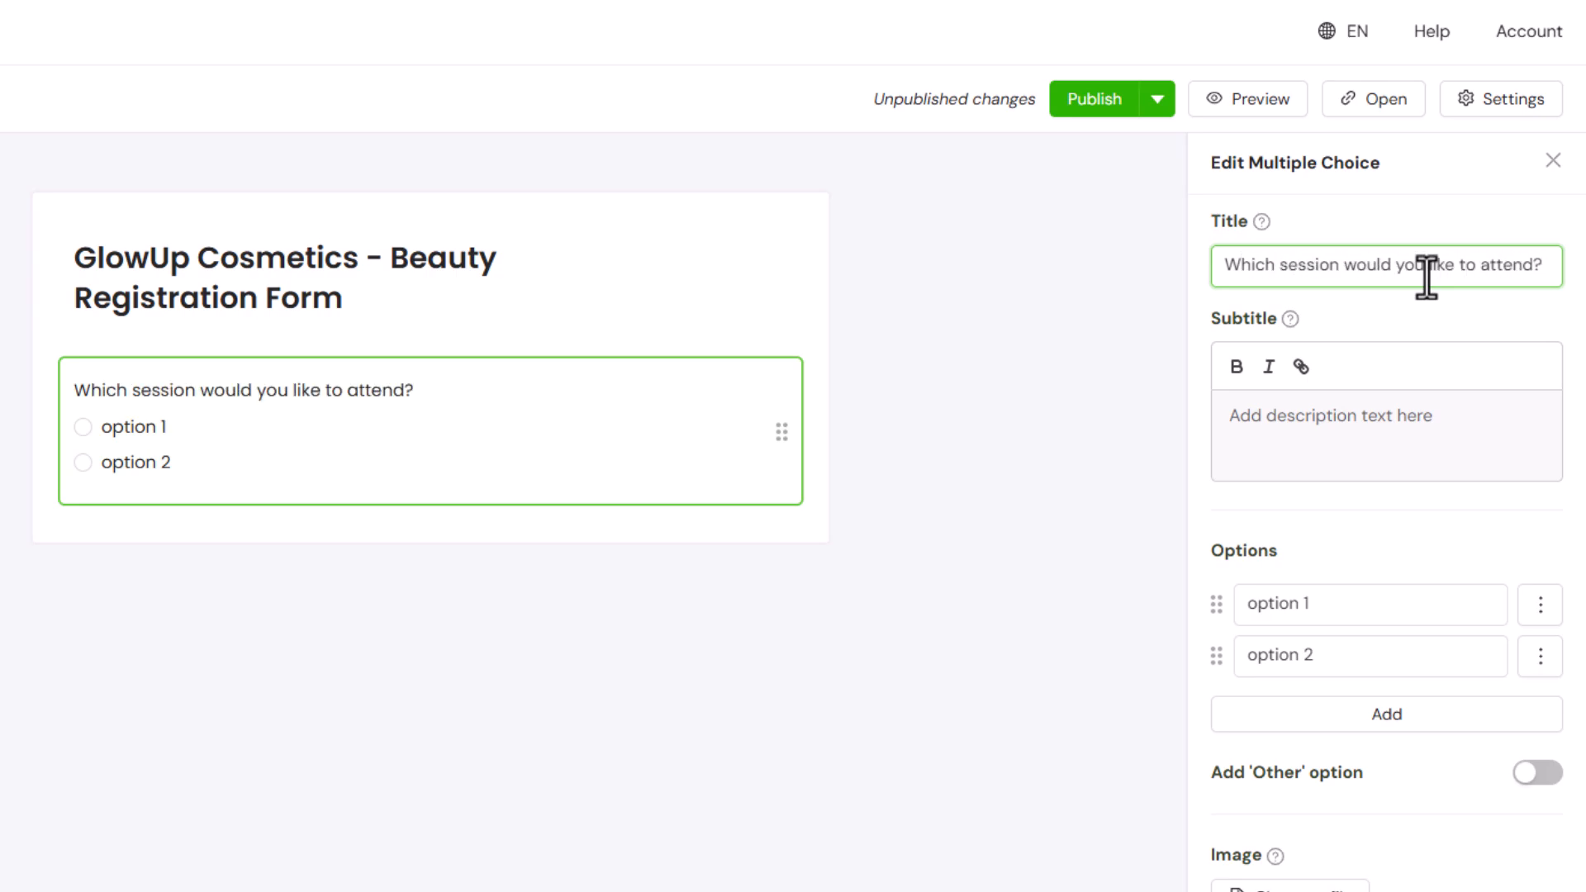
# - Give the session question three options: "Skincare Basics - $20", "Makeup for Beginners - $25" and "Full Day Access - $40"
pyautogui.click(1381, 615)
pyautogui.hotkey('ctrl', 'a')
pyautogui.write('Skin')
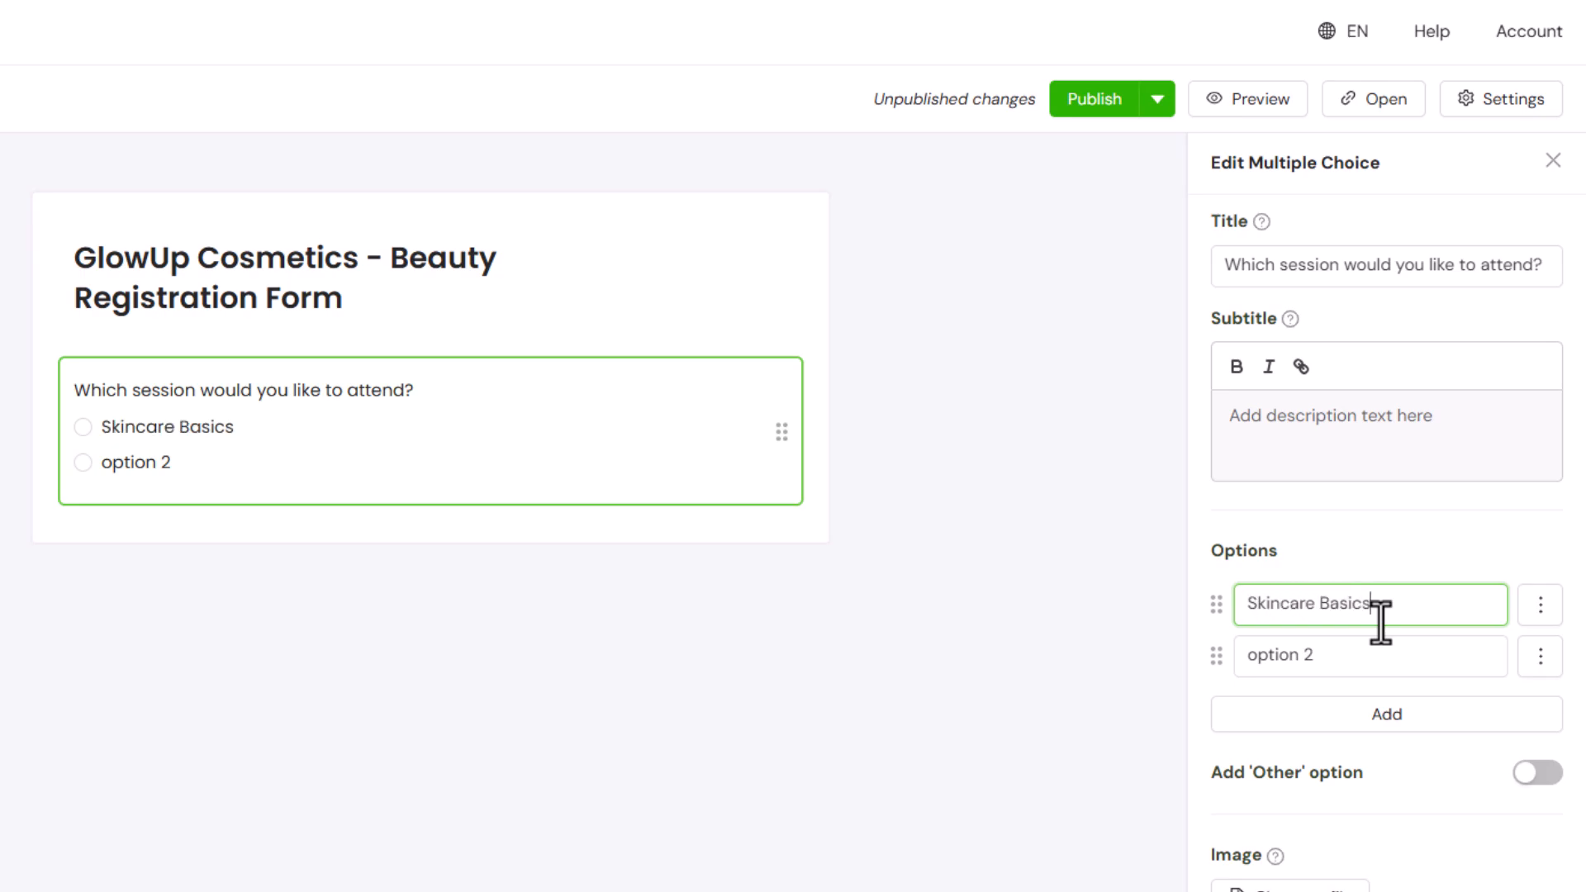
pyautogui.write('care Basics - $20')
pyautogui.click(1418, 655)
pyautogui.hotkey('ctrl', 'a')
pyautogui.write('Makeup for B')
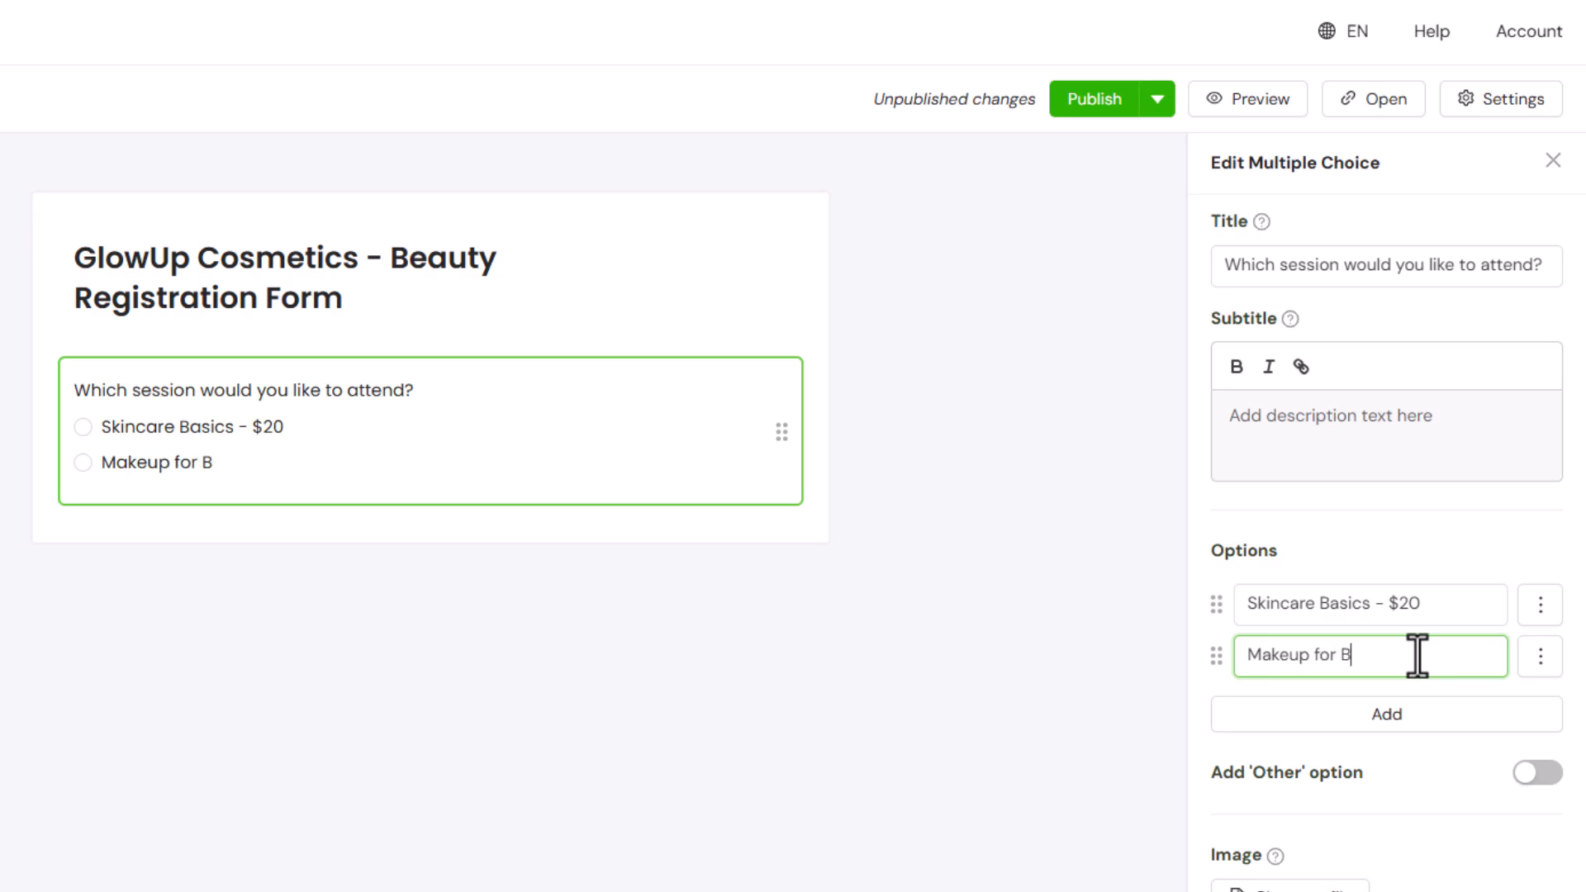
pyautogui.write('eginners - $25')
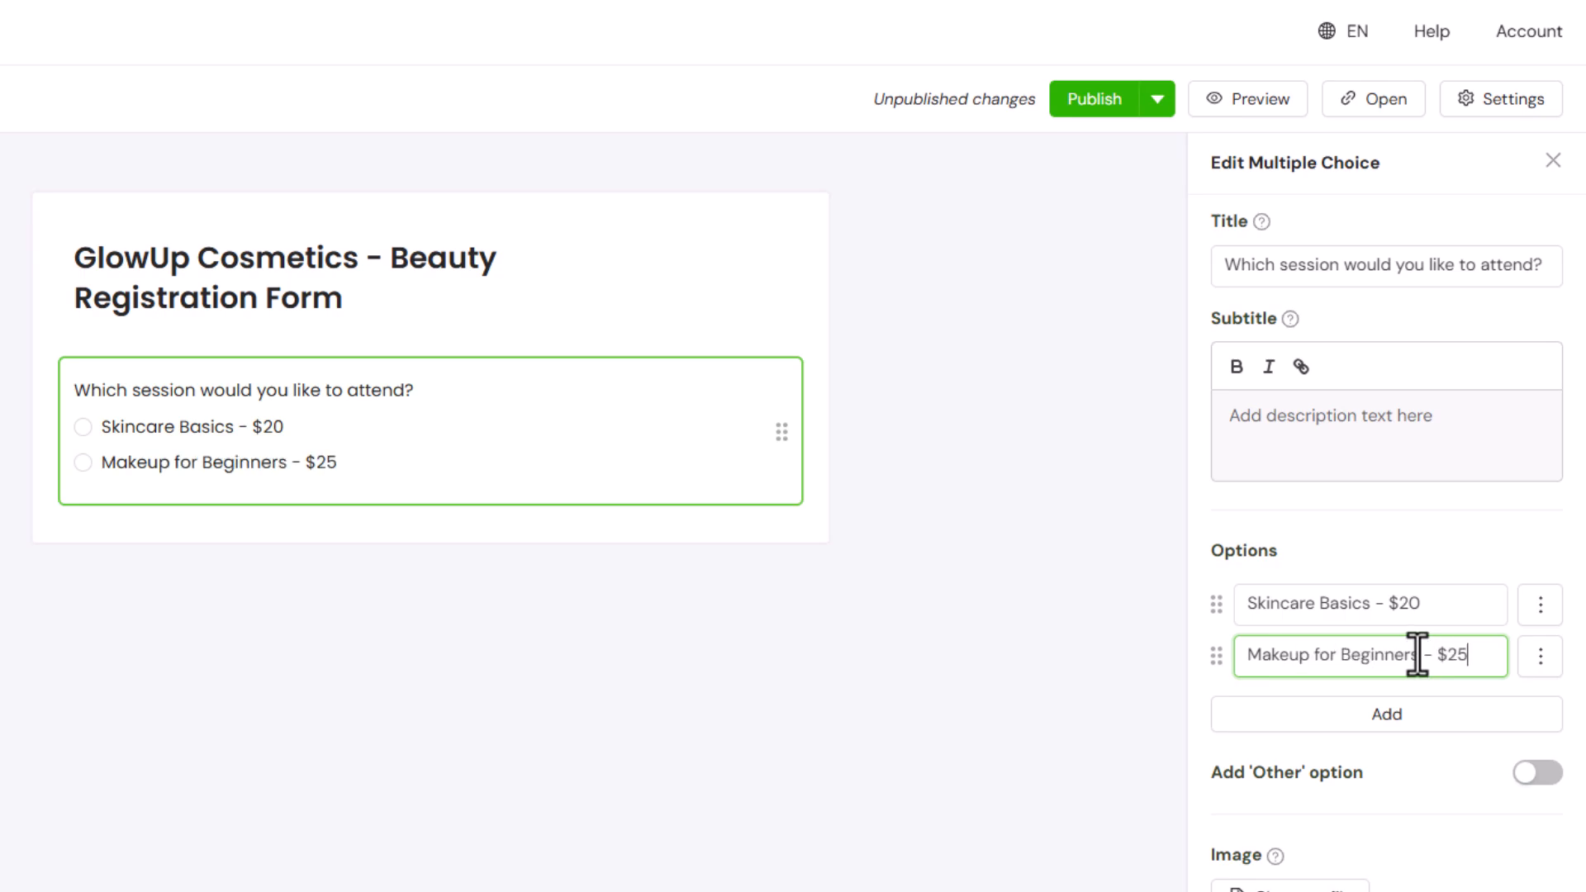
pyautogui.click(1433, 717)
pyautogui.hotkey('ctrl', 'a')
pyautogui.write('Full Day Acces')
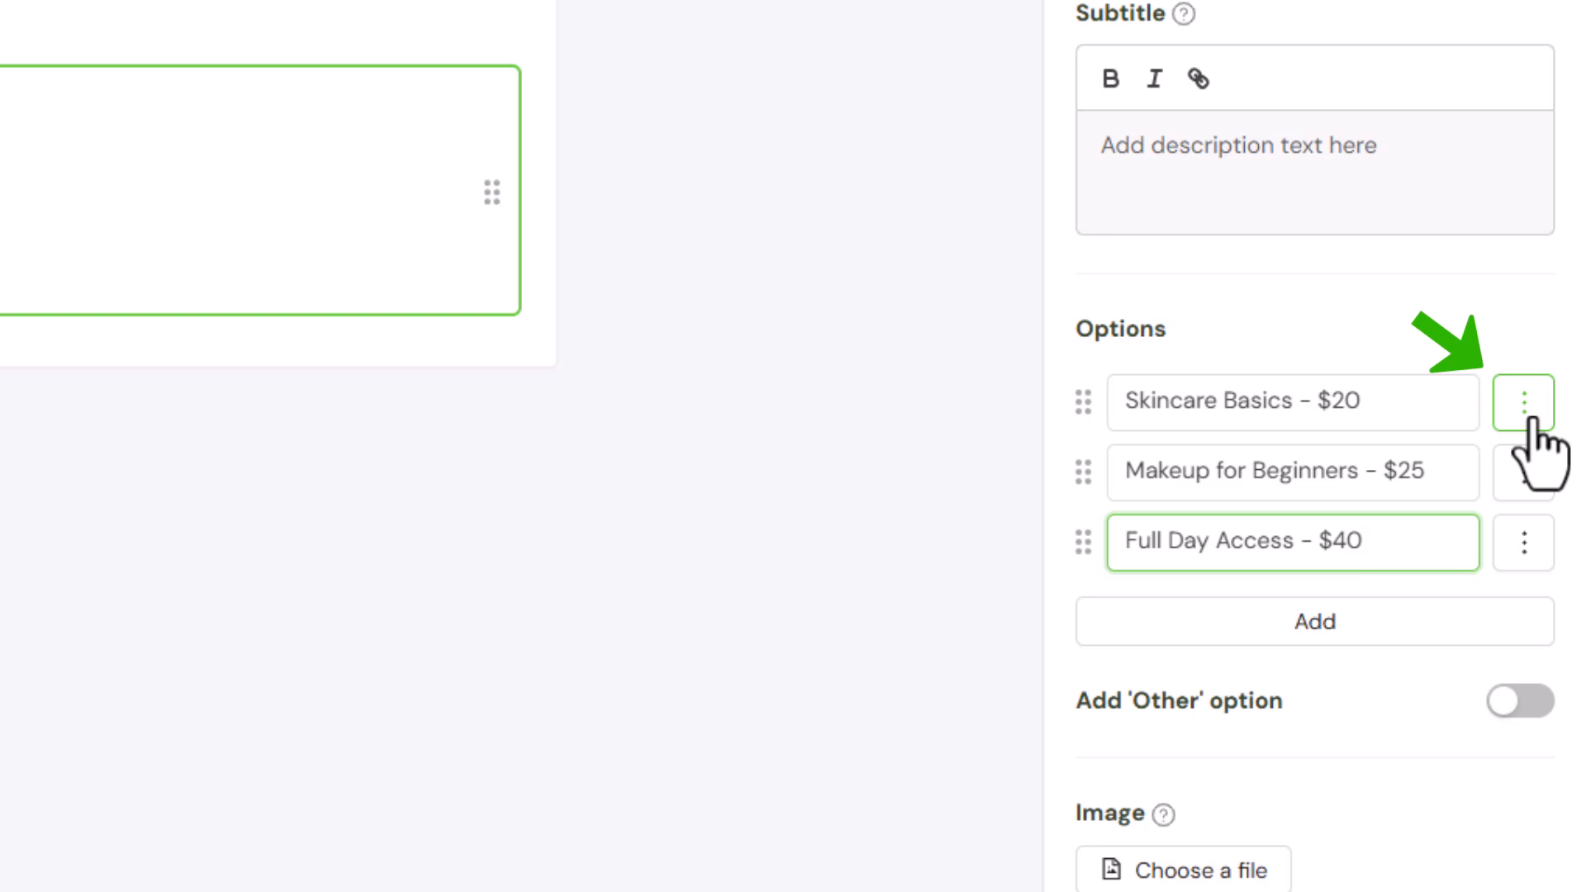
# - Assign the values 20, 25 and 40 to the three session options and make the question required
pyautogui.click(1528, 420)
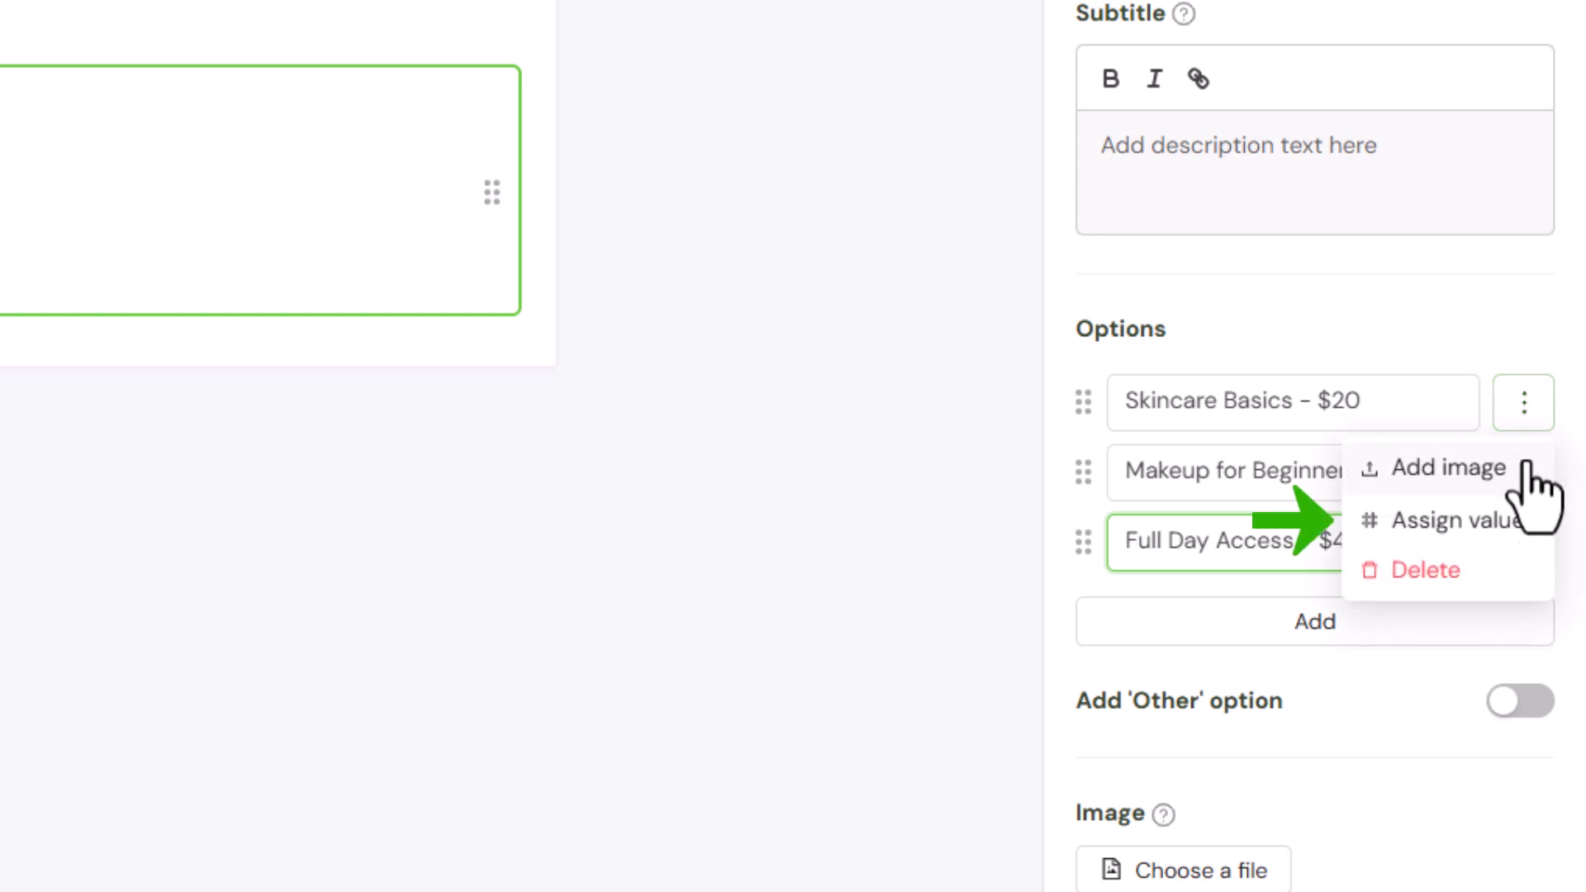
pyautogui.click(1515, 536)
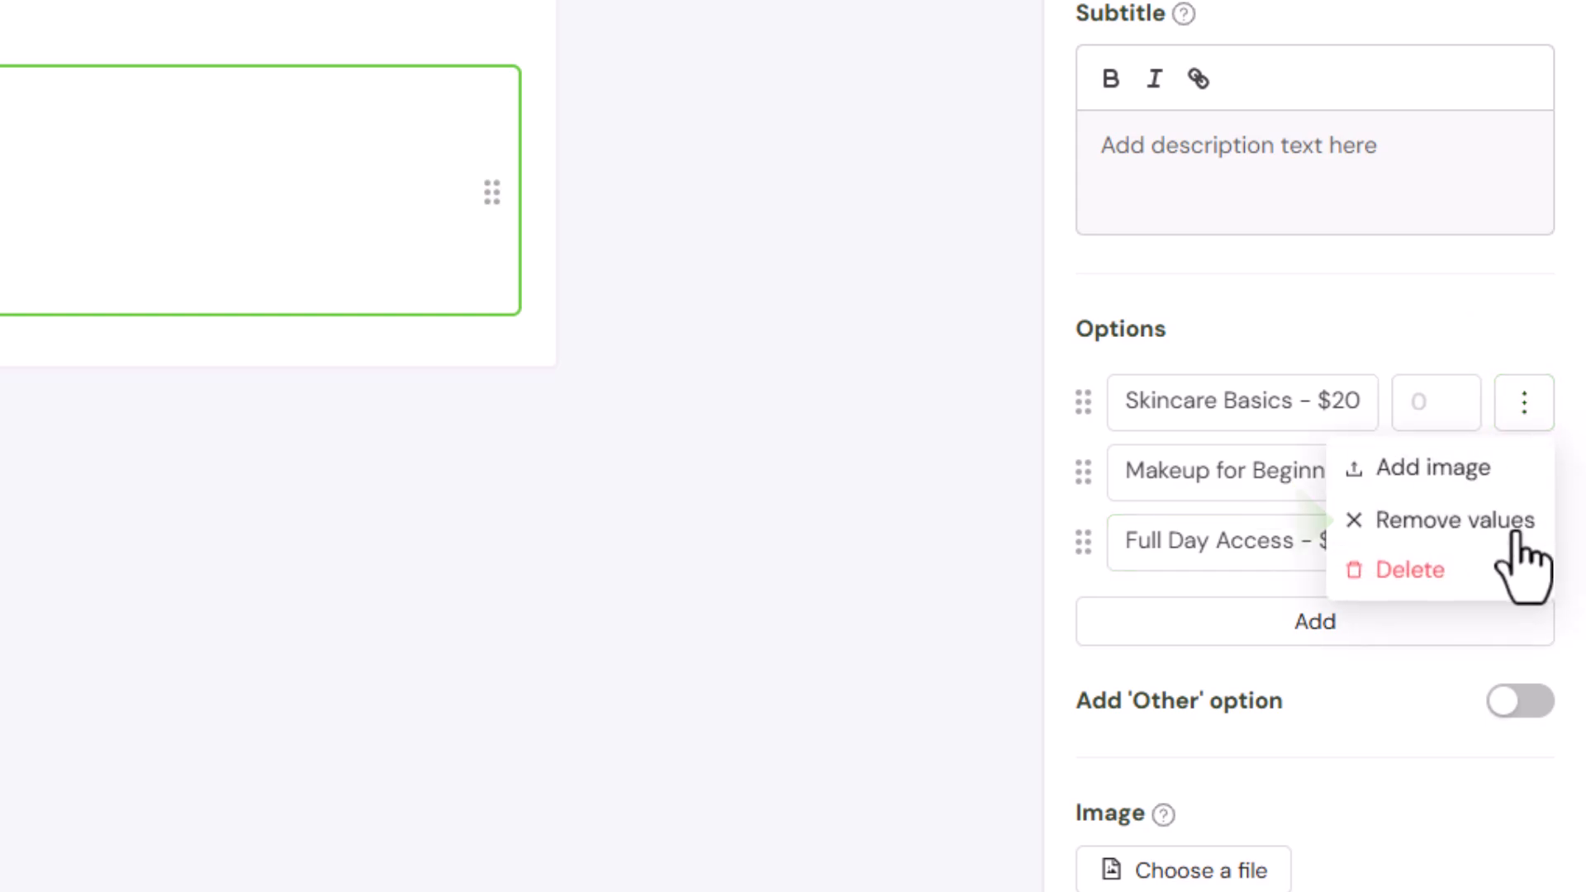
pyautogui.click(1452, 426)
pyautogui.write('20')
pyautogui.click(1438, 476)
pyautogui.write('25')
pyautogui.click(1423, 547)
pyautogui.write('40')
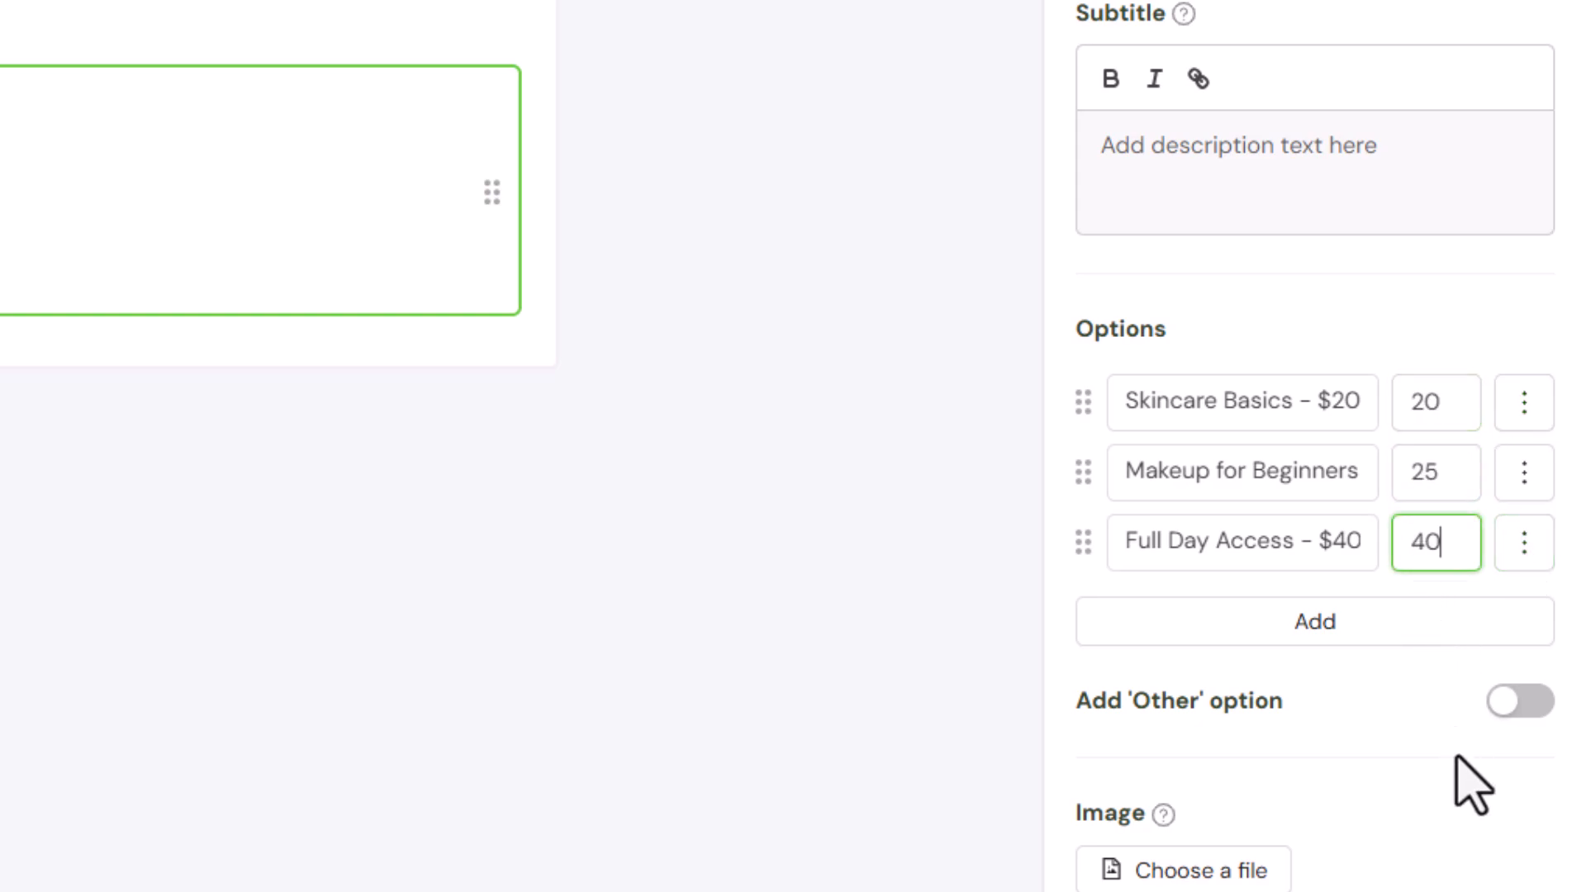
pyautogui.click(1521, 891)
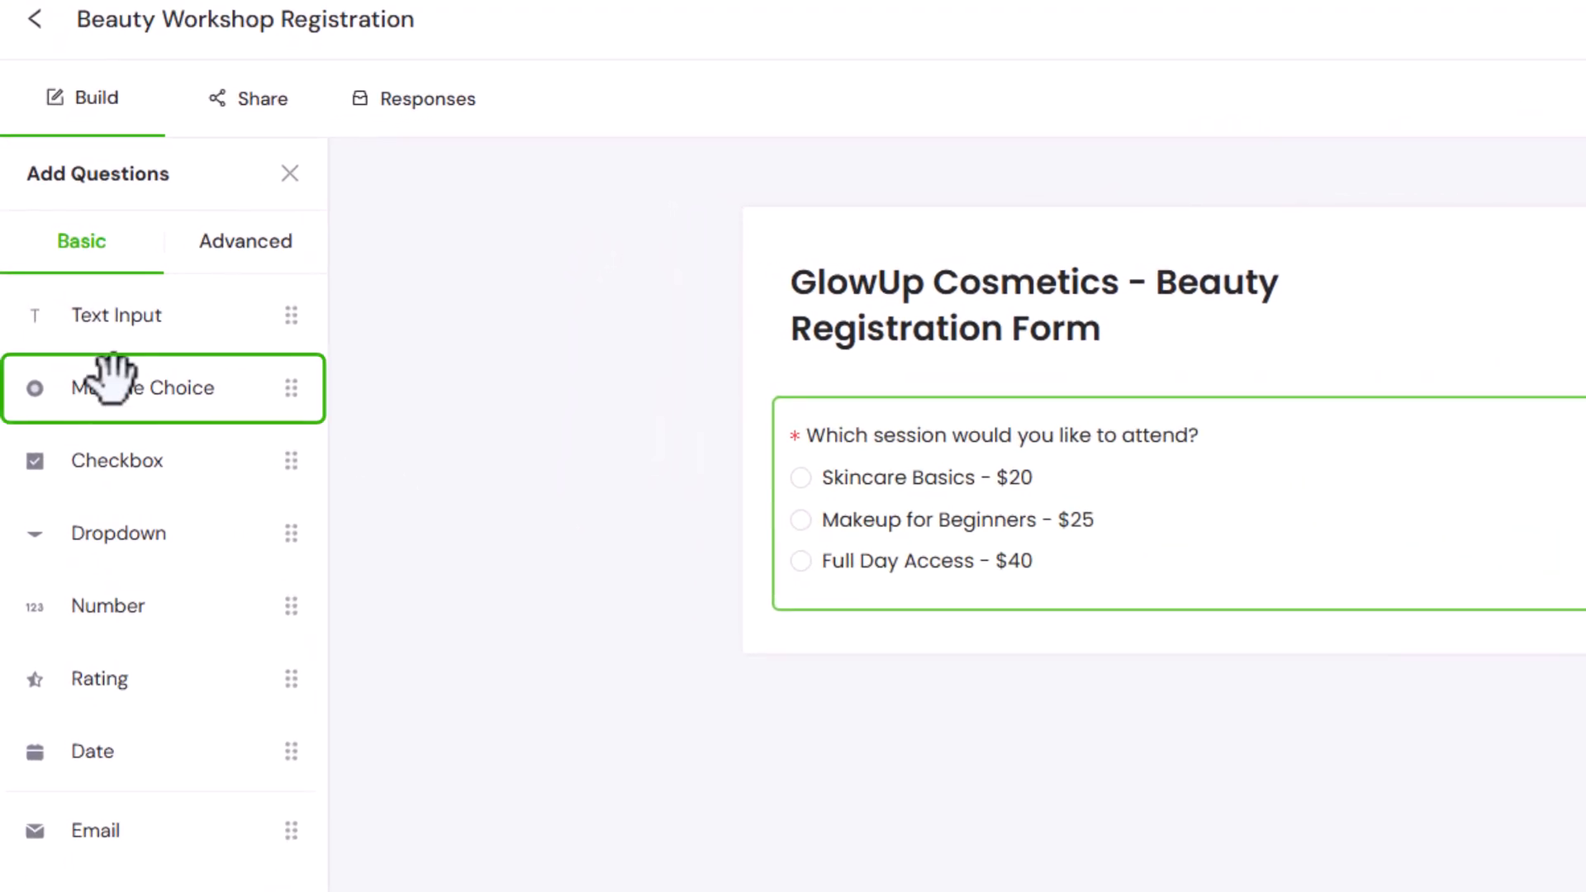
# - Add a second multiple choice question below the session question, titled "Would you like to include lunch?"
pyautogui.moveTo(112, 375); pyautogui.dragTo(1054, 664)
pyautogui.click(1402, 140)
pyautogui.hotkey('ctrl', 'a')
pyautogui.write('Would you like to include lunch?')
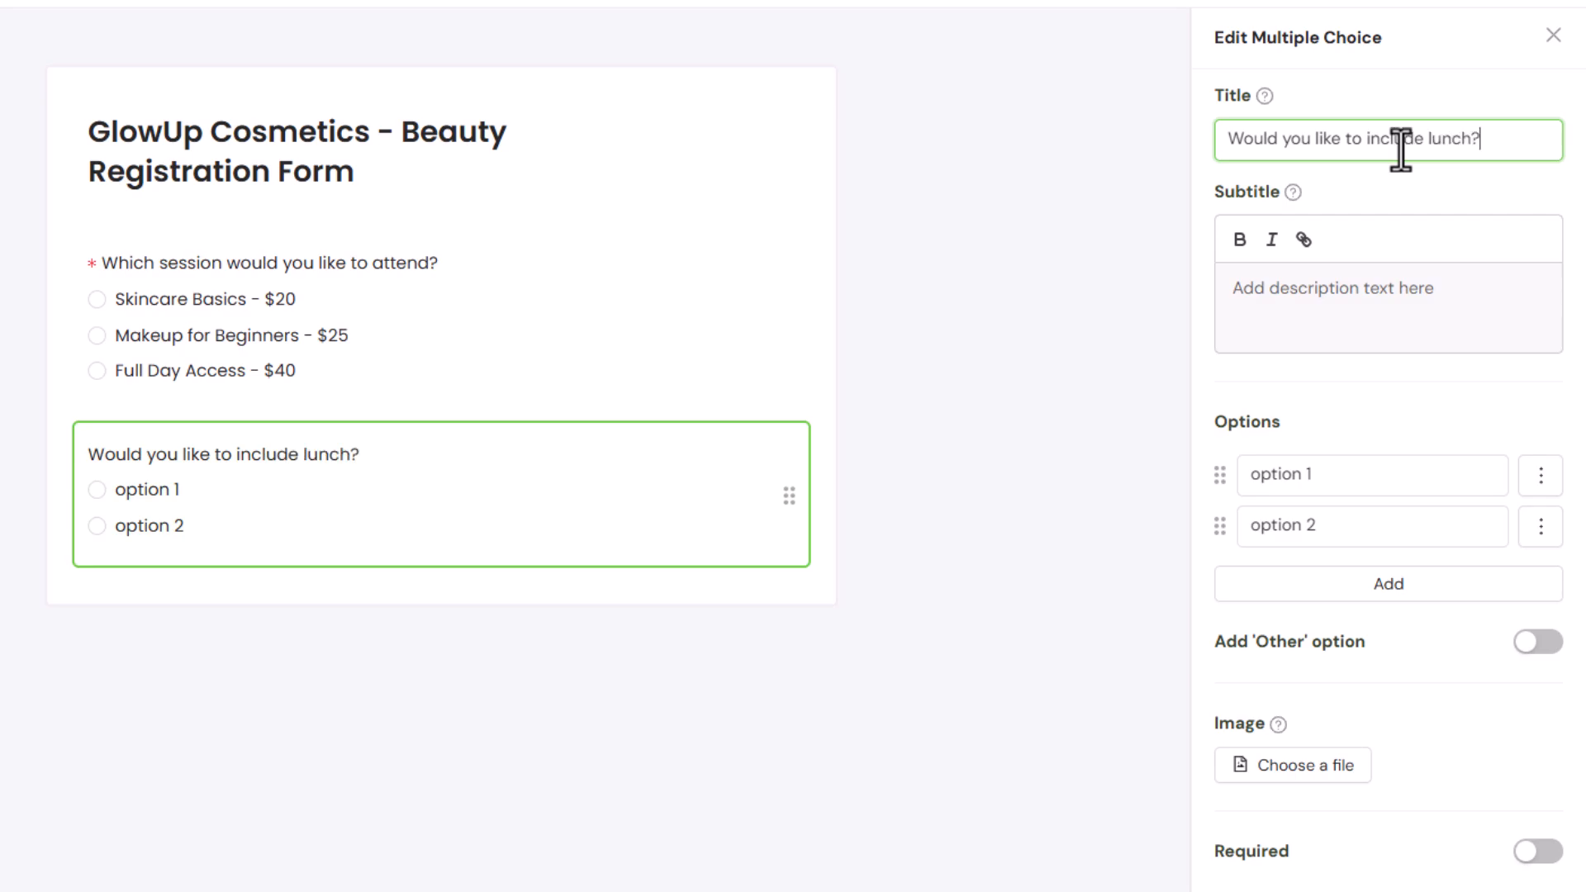
# - Give the lunch question three options: "Veg - $10", "Non-Veg - $12" and "No, I'll skip lunch"
pyautogui.click(1452, 479)
pyautogui.hotkey('ctrl', 'a')
pyautogui.write('Veg - $10')
pyautogui.click(1438, 526)
pyautogui.hotkey('ctrl', 'a')
pyautogui.write('No')
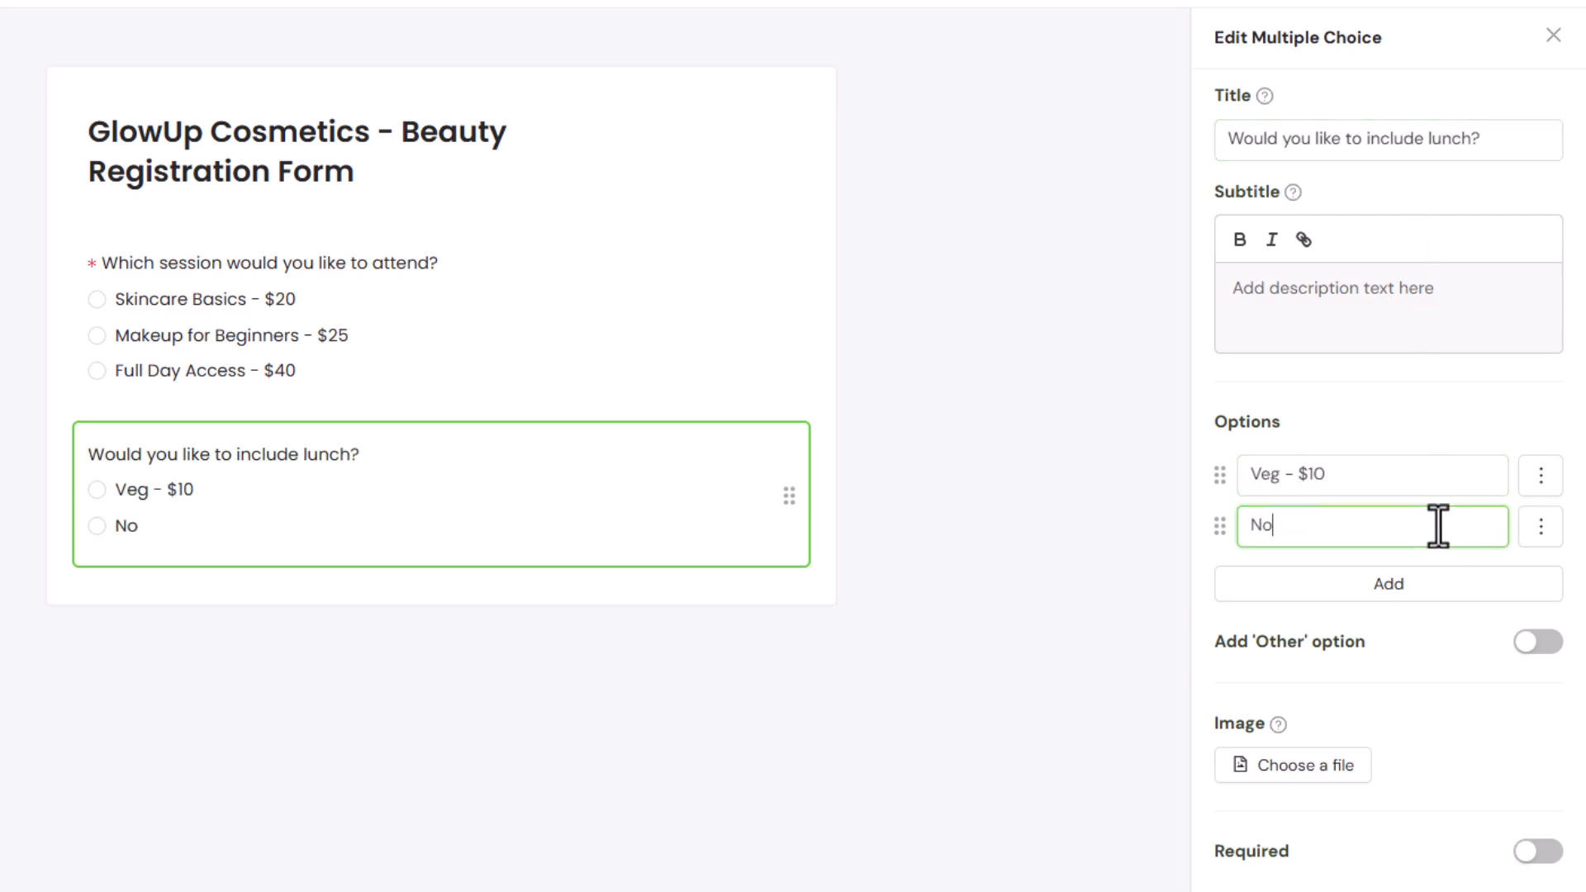
pyautogui.write('n-Veg - $12')
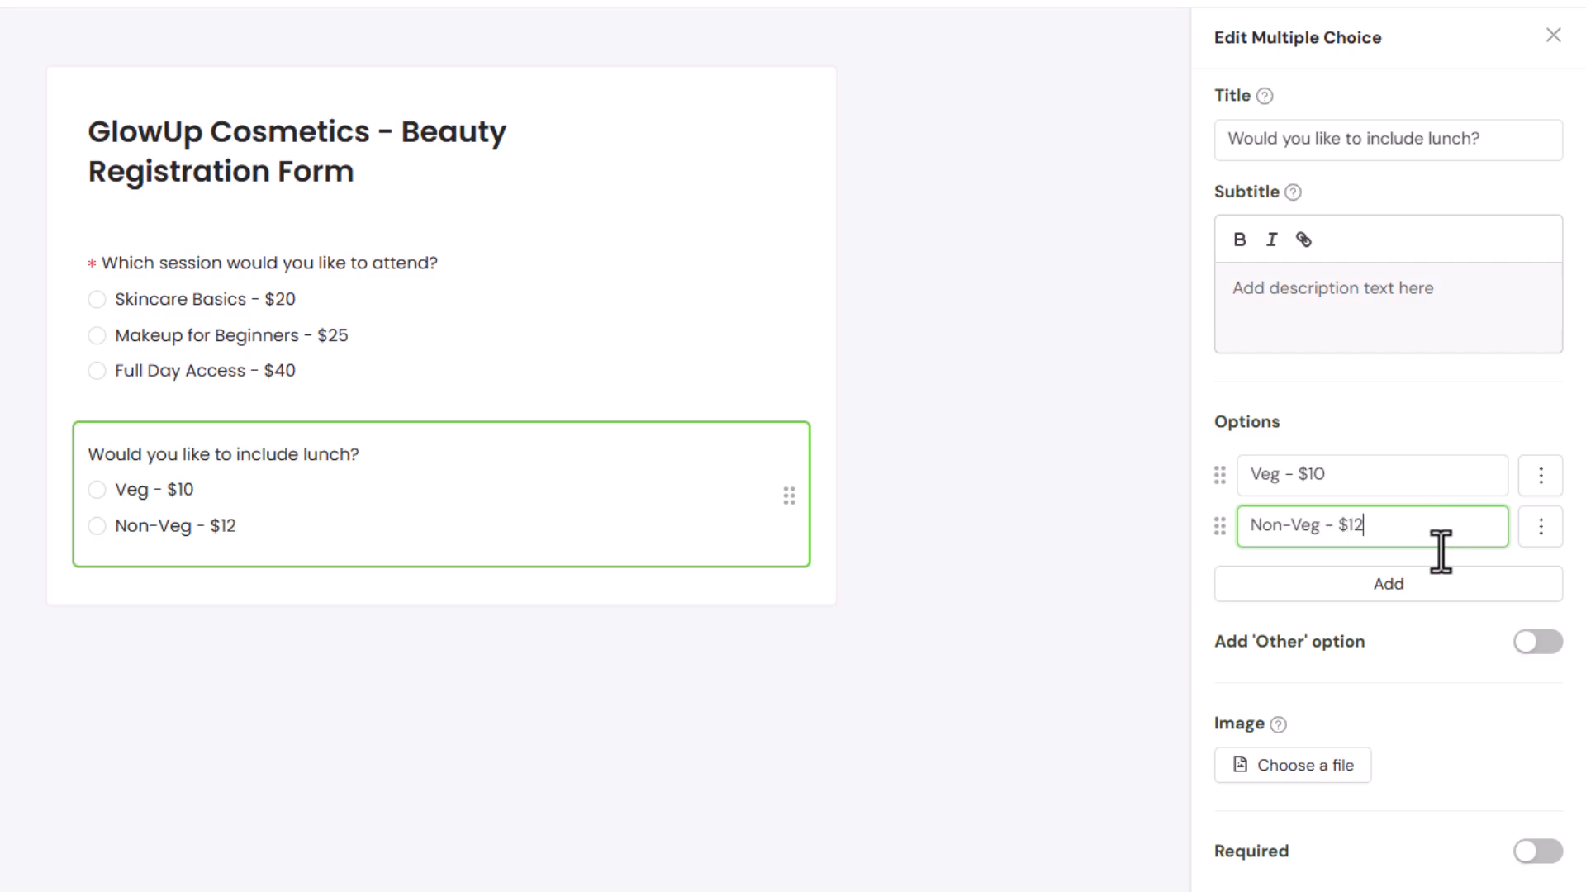
pyautogui.click(1440, 584)
pyautogui.hotkey('ctrl', 'a')
pyautogui.write('No,')
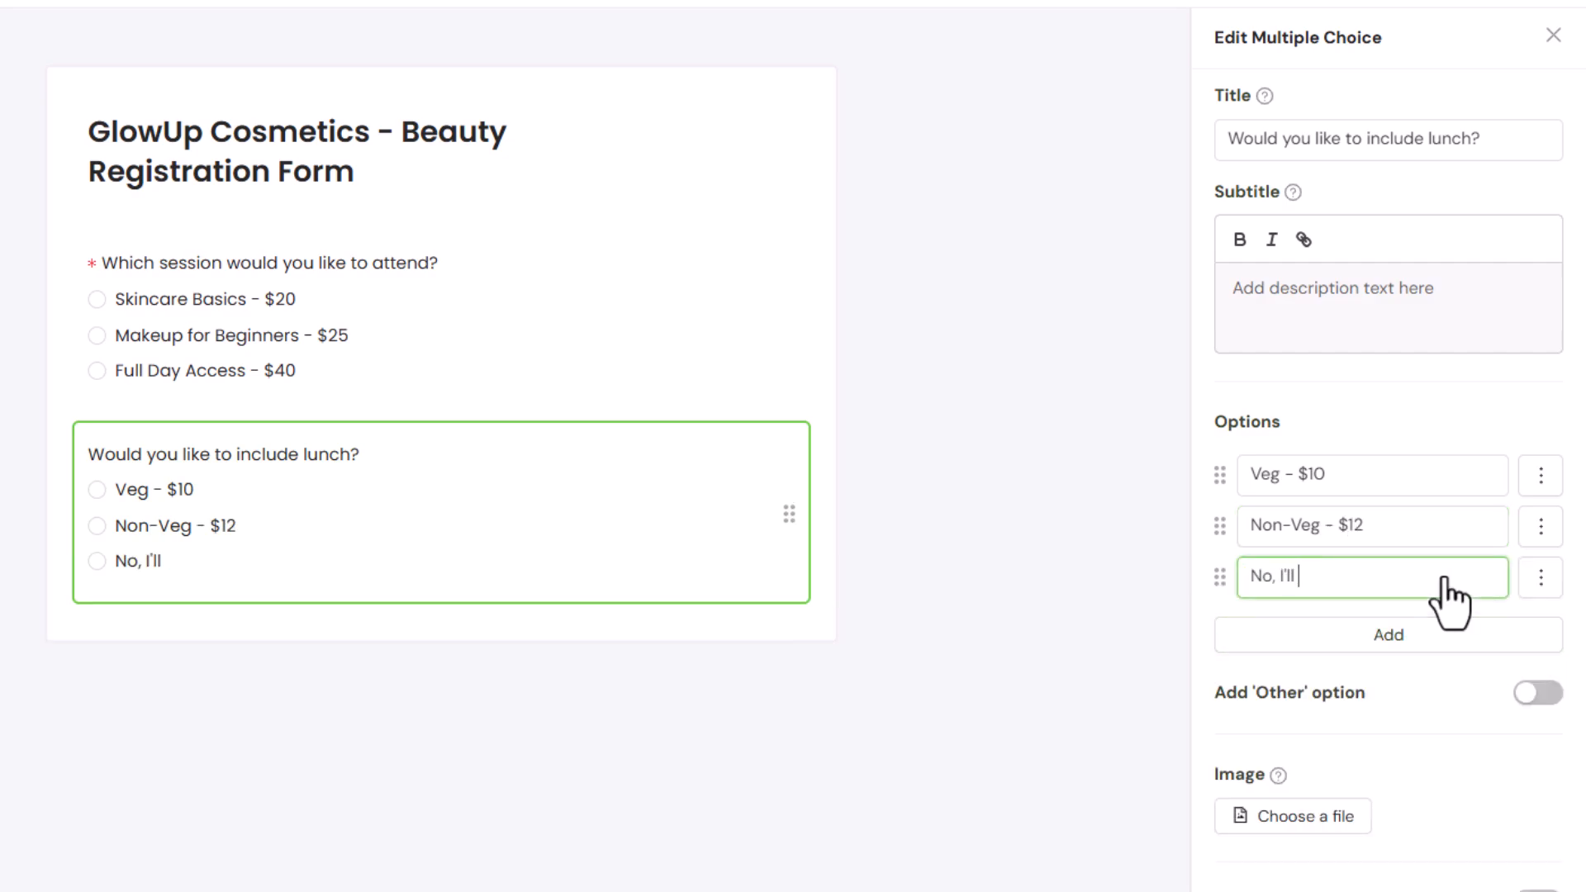
pyautogui.write(" I'll skip lunch")
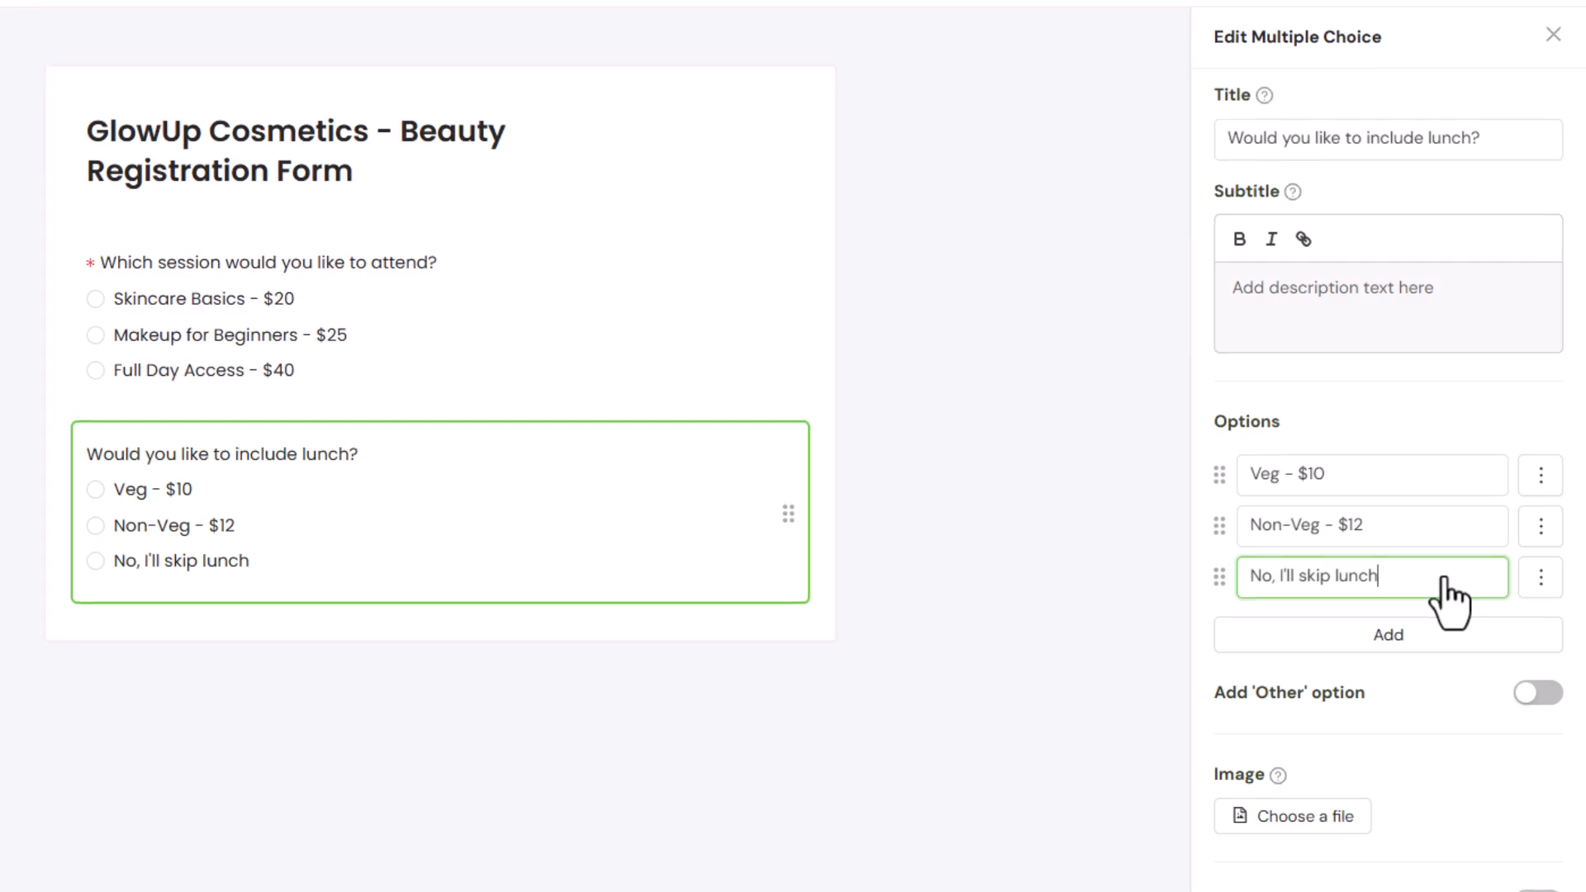
# - Assign the values 10, 12 and 0 to the three lunch options and make the question required
pyautogui.click(1540, 475)
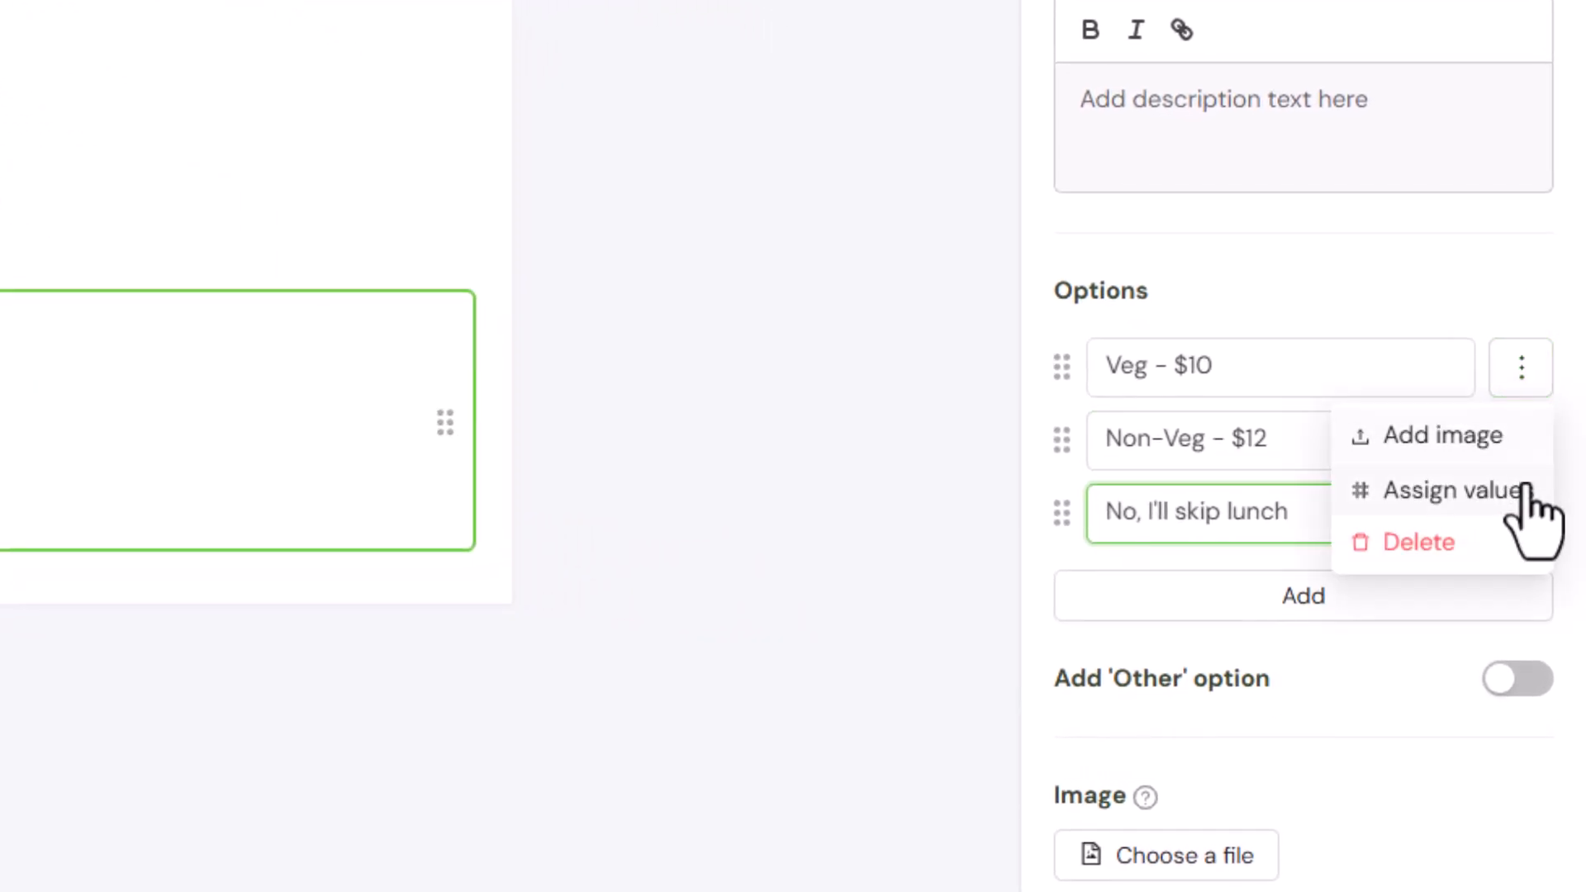
pyautogui.click(1518, 489)
pyautogui.click(1425, 374)
pyautogui.write('10')
pyautogui.click(1441, 432)
pyautogui.write('12')
pyautogui.click(1445, 507)
pyautogui.write('0')
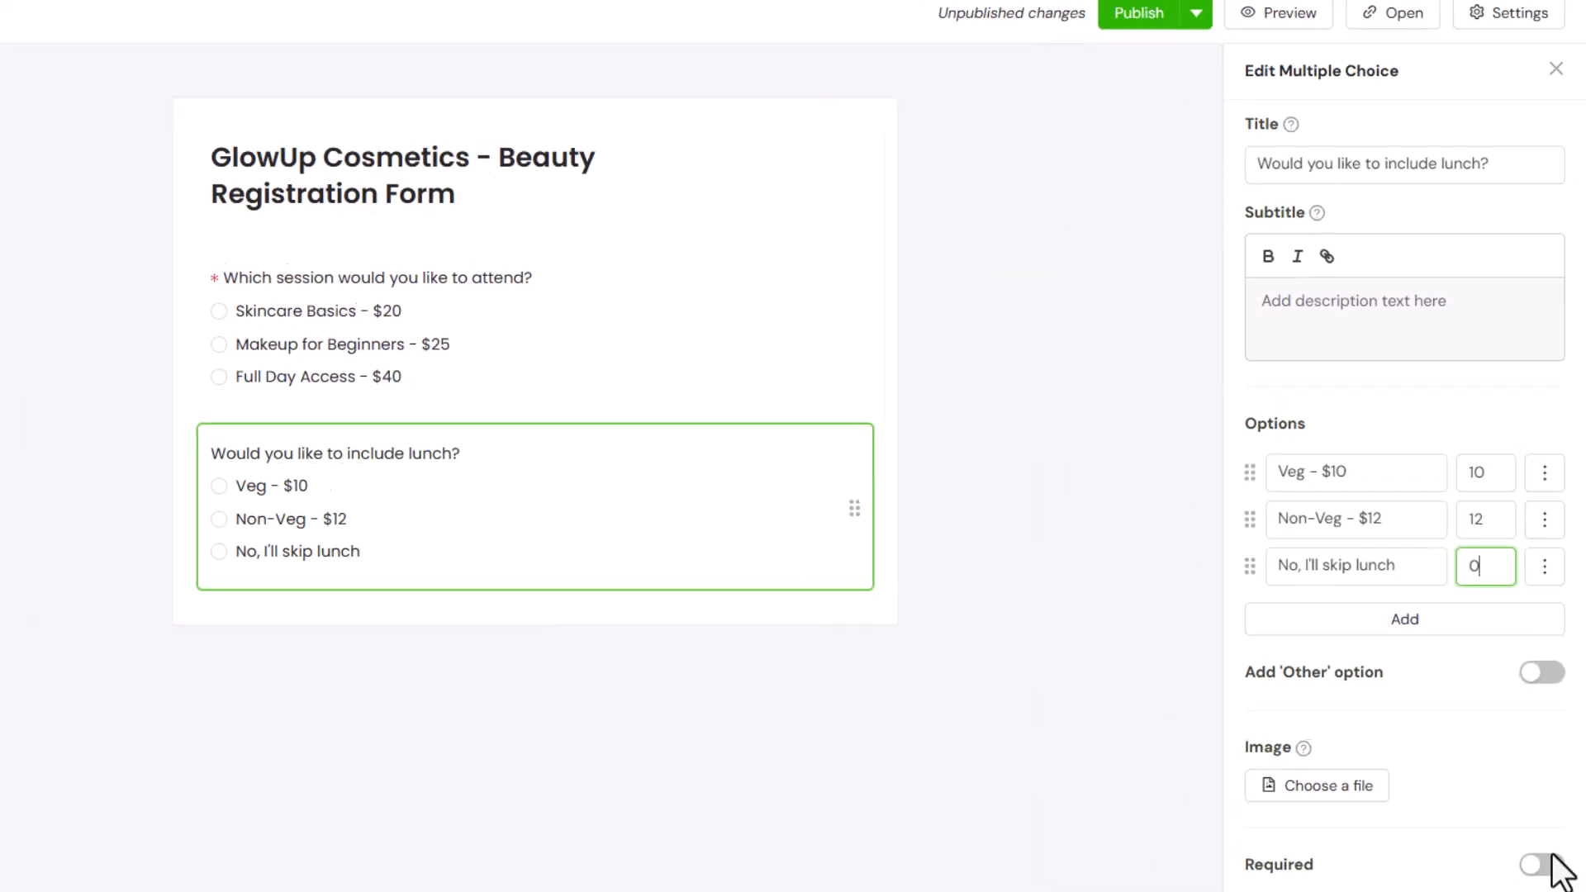
pyautogui.click(1557, 871)
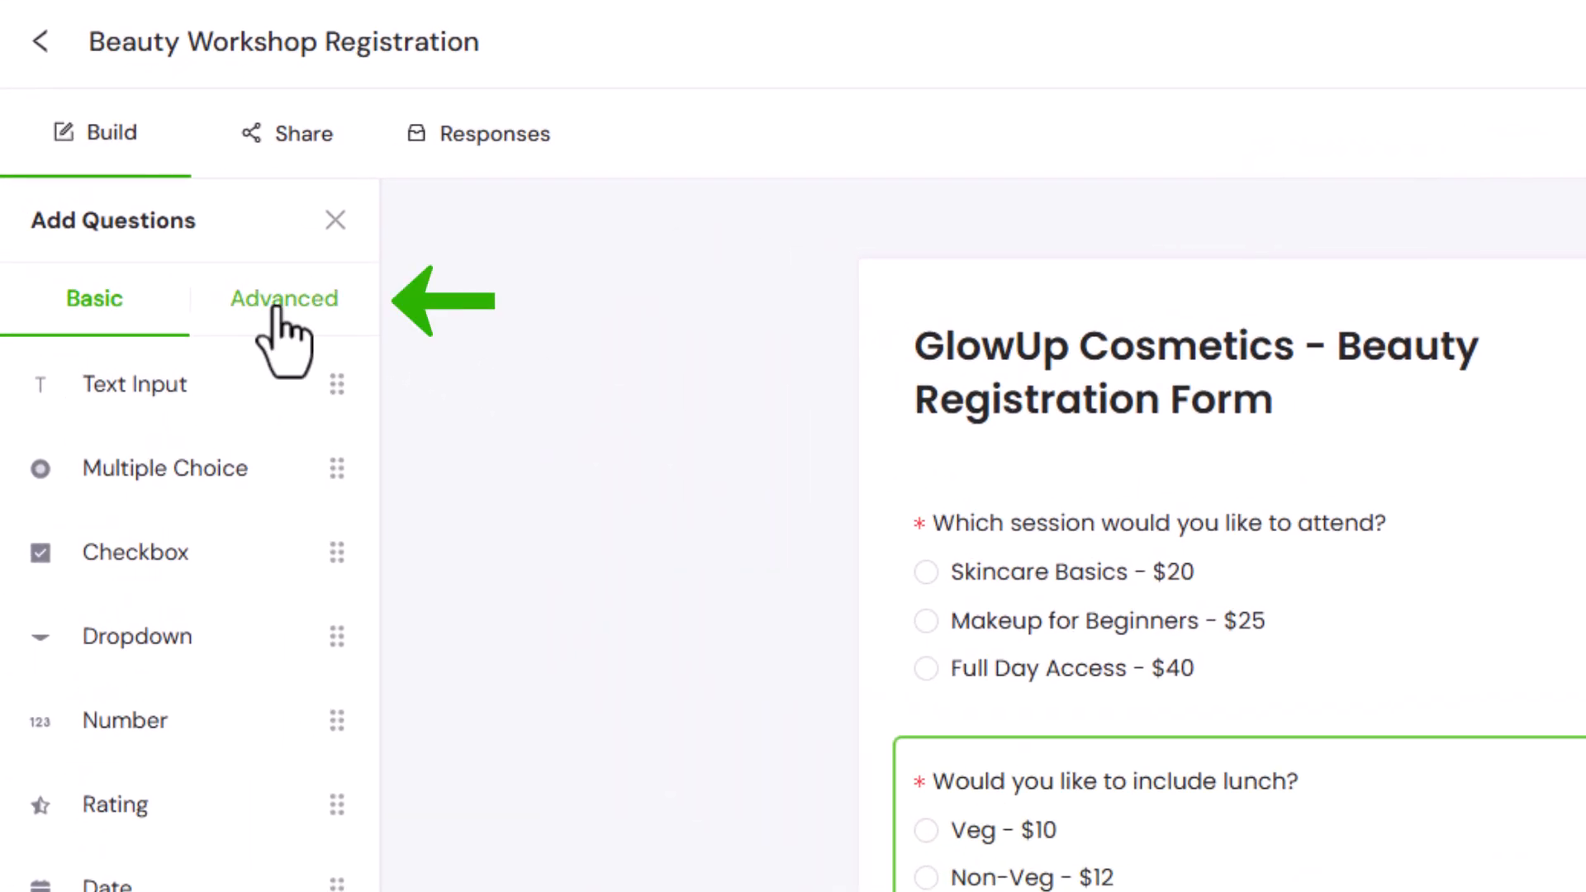
# - Add a Calculation field below the lunch question and title it "Total Amount"
pyautogui.click(277, 309)
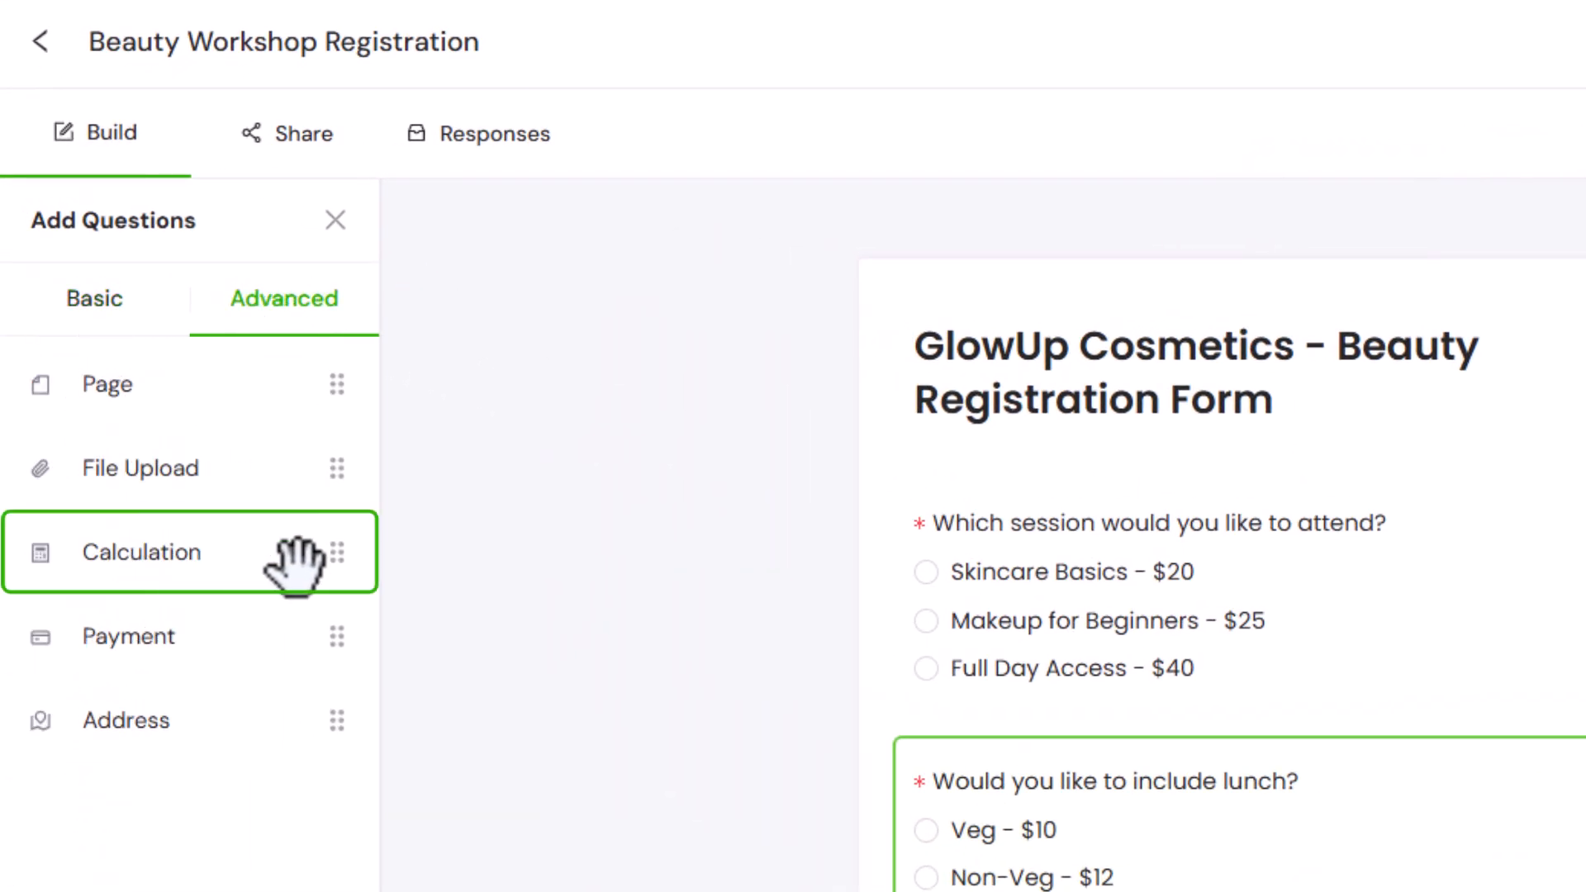
pyautogui.moveTo(299, 566); pyautogui.dragTo(1314, 891)
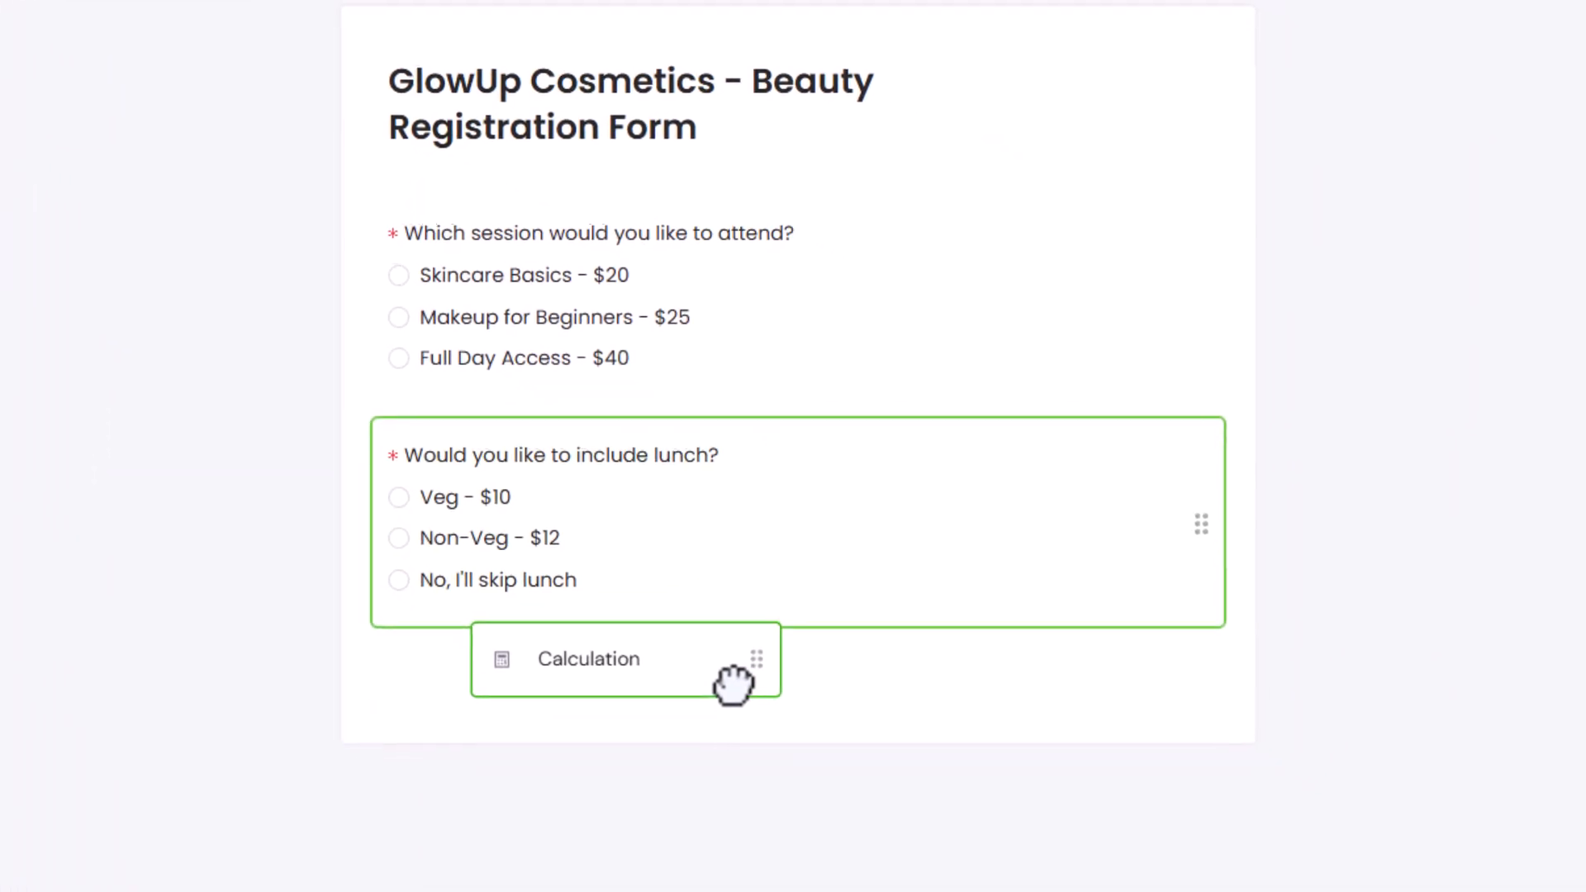
pyautogui.moveTo(4, 335); pyautogui.dragTo(726, 677)
pyautogui.click(1357, 154)
pyautogui.hotkey('ctrl', 'a')
pyautogui.write('To')
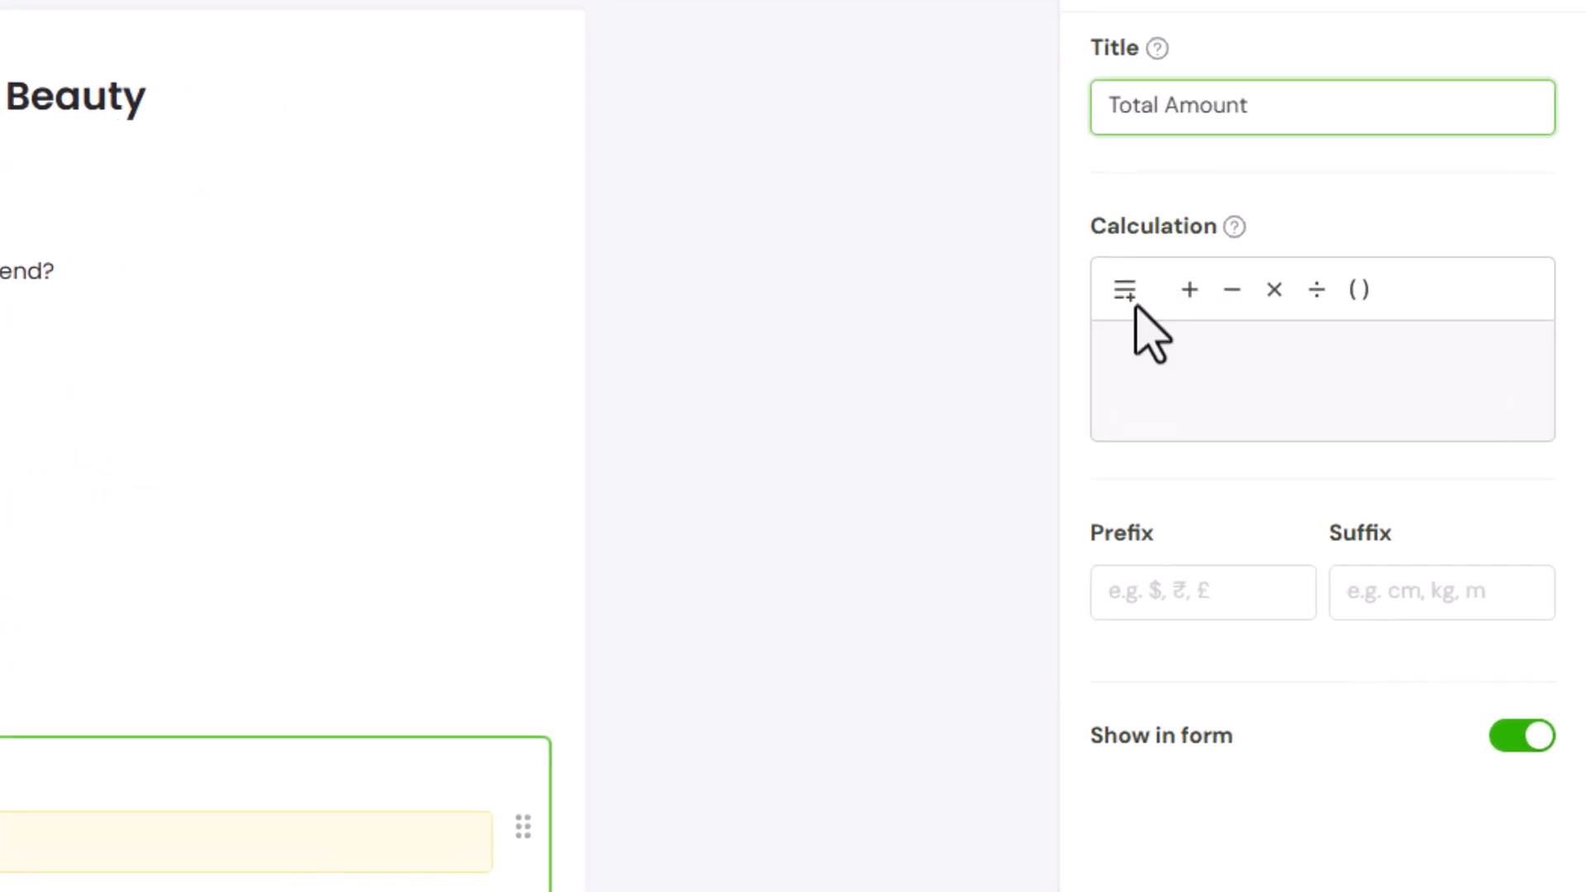
# - Set the Total Amount calculation to the session question plus the lunch question, with "$" as its prefix
pyautogui.click(1096, 295)
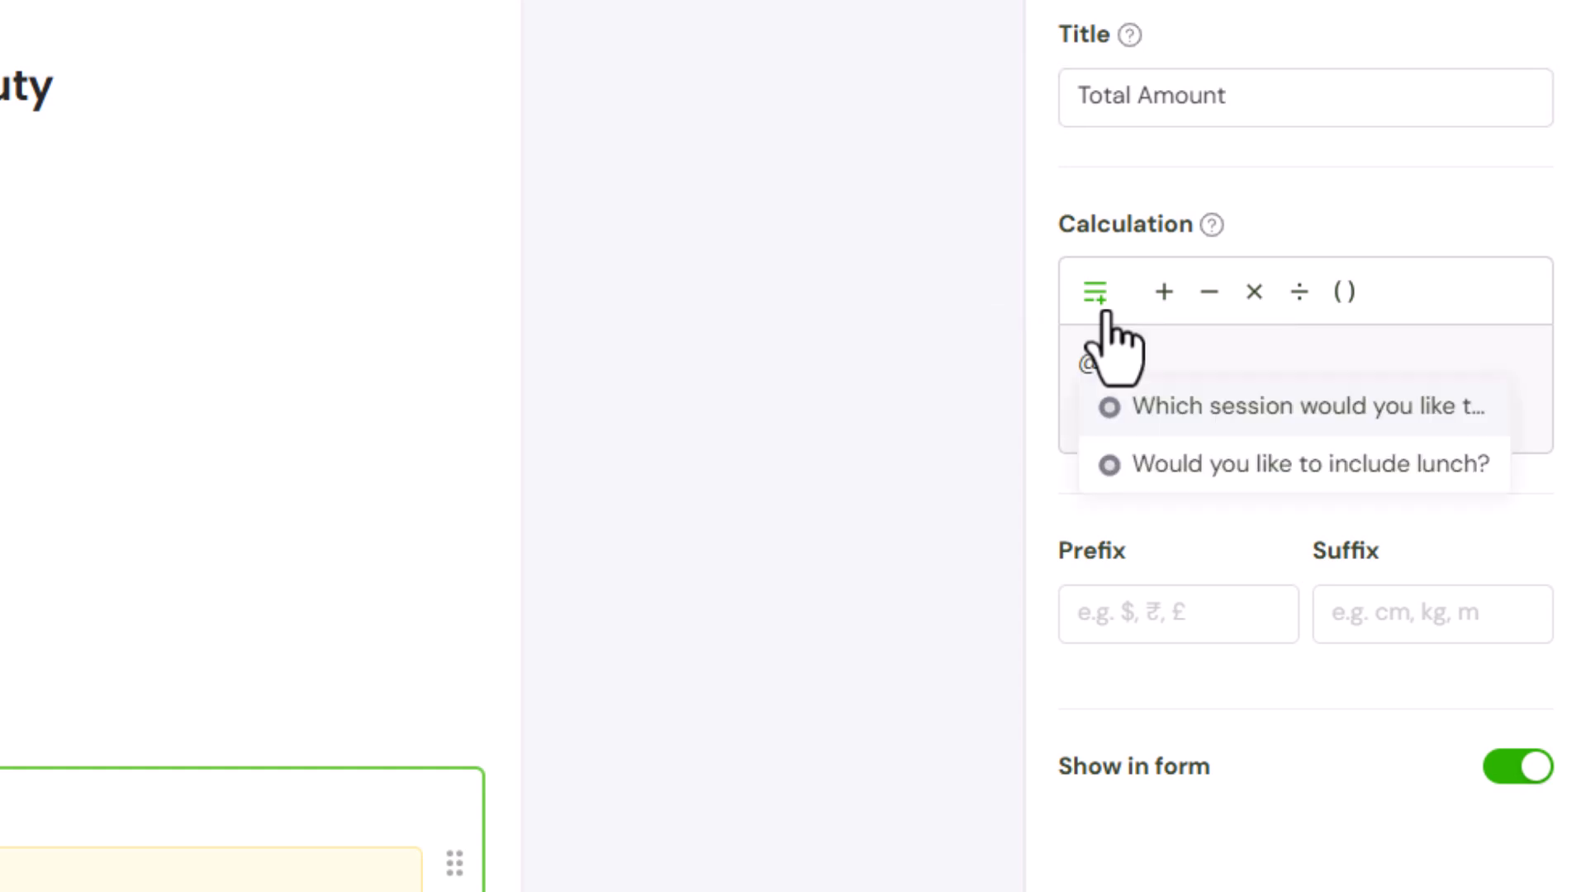
pyautogui.click(1459, 425)
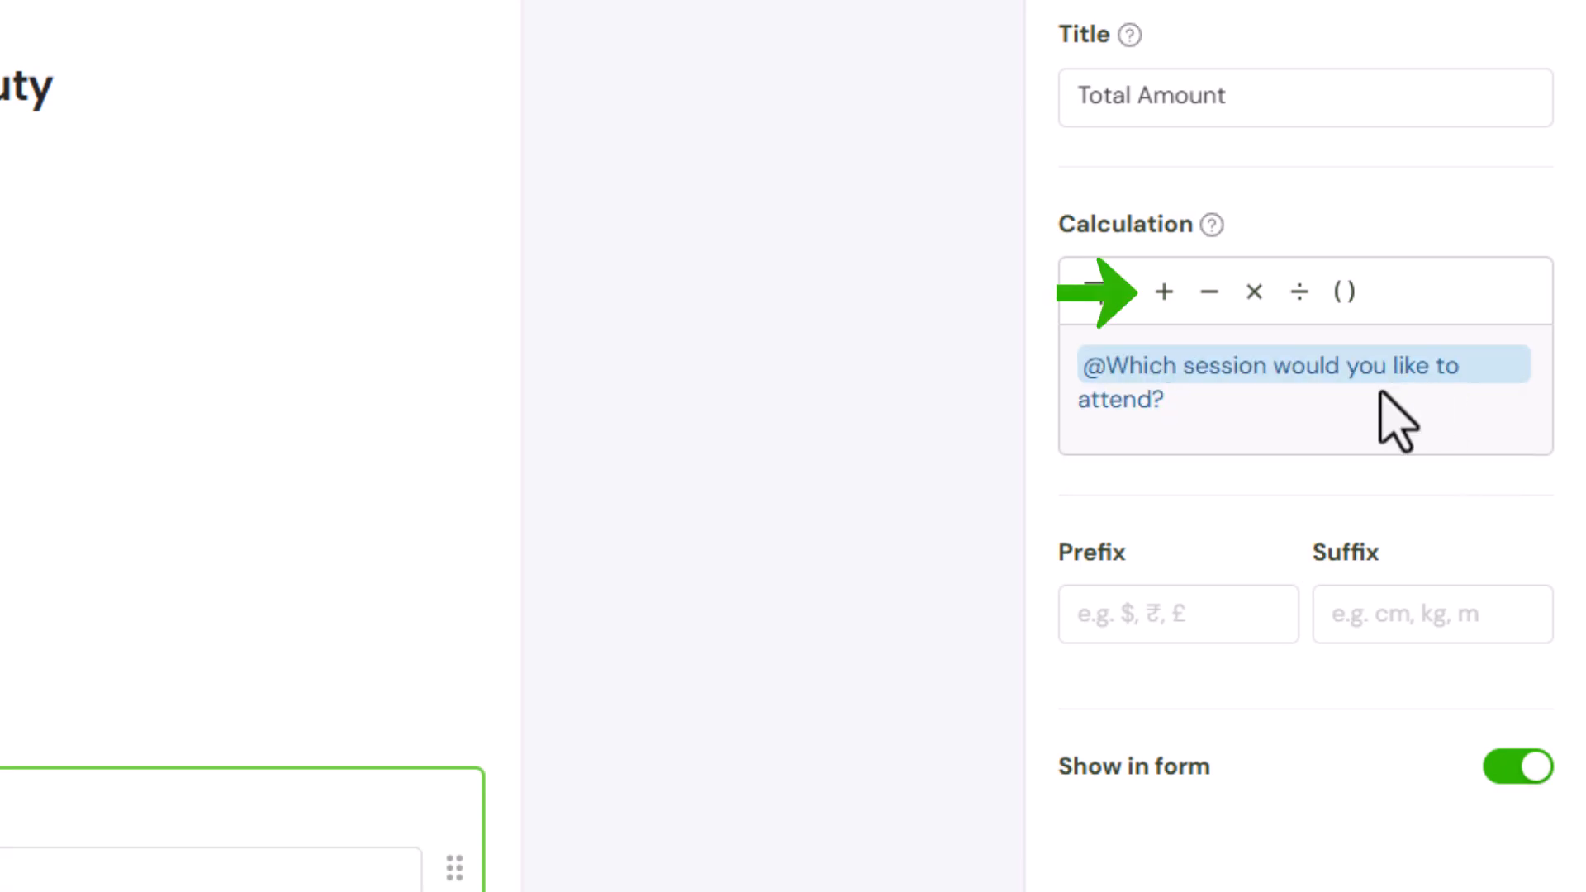
pyautogui.click(1164, 292)
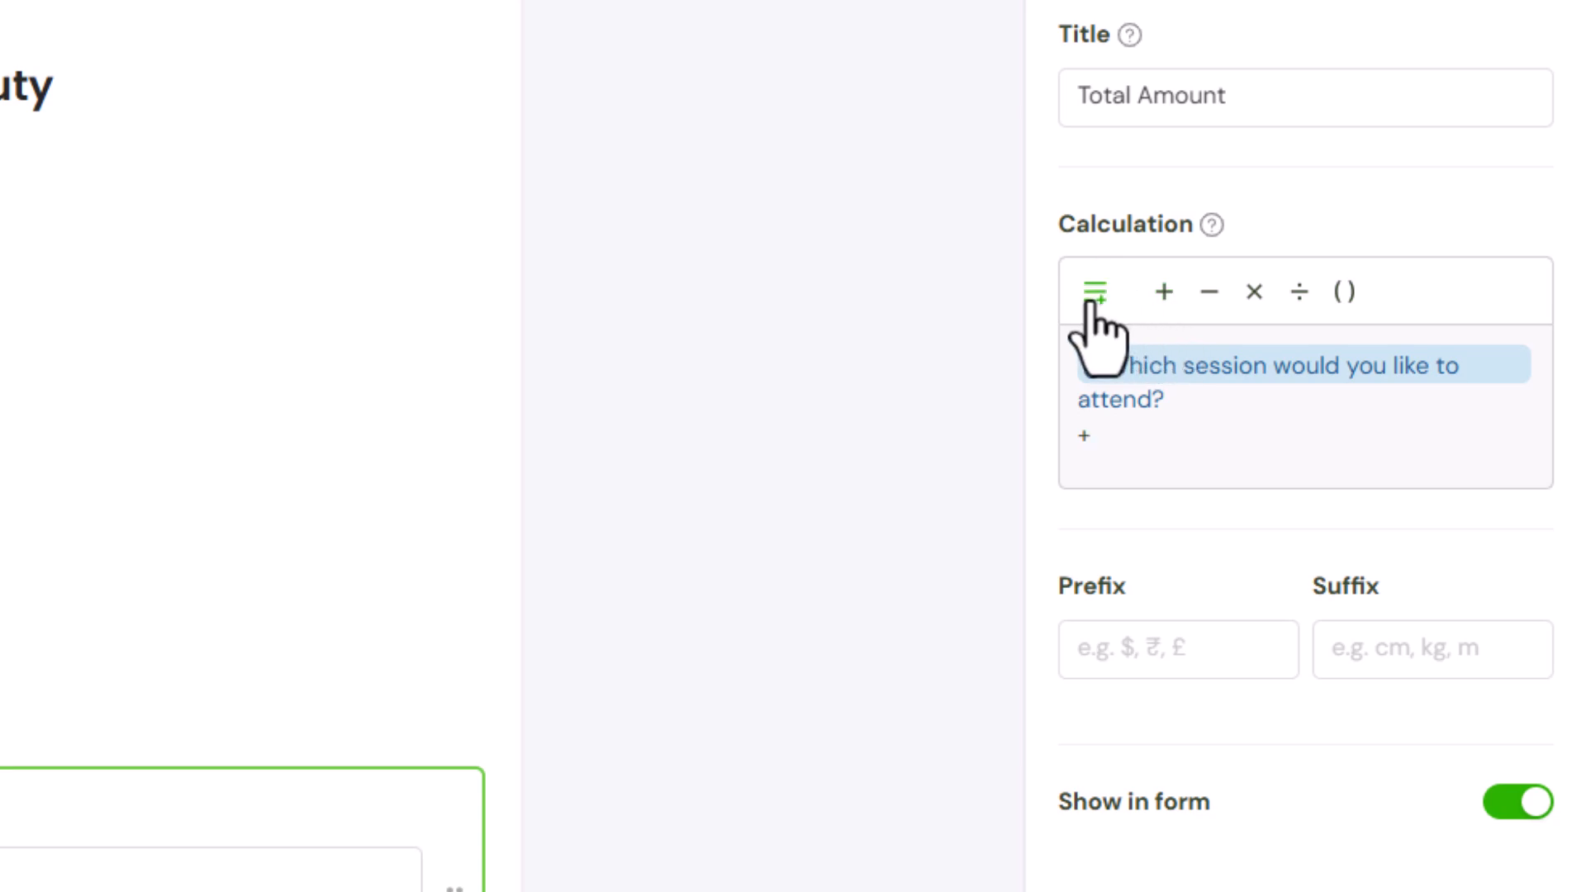
pyautogui.click(1092, 297)
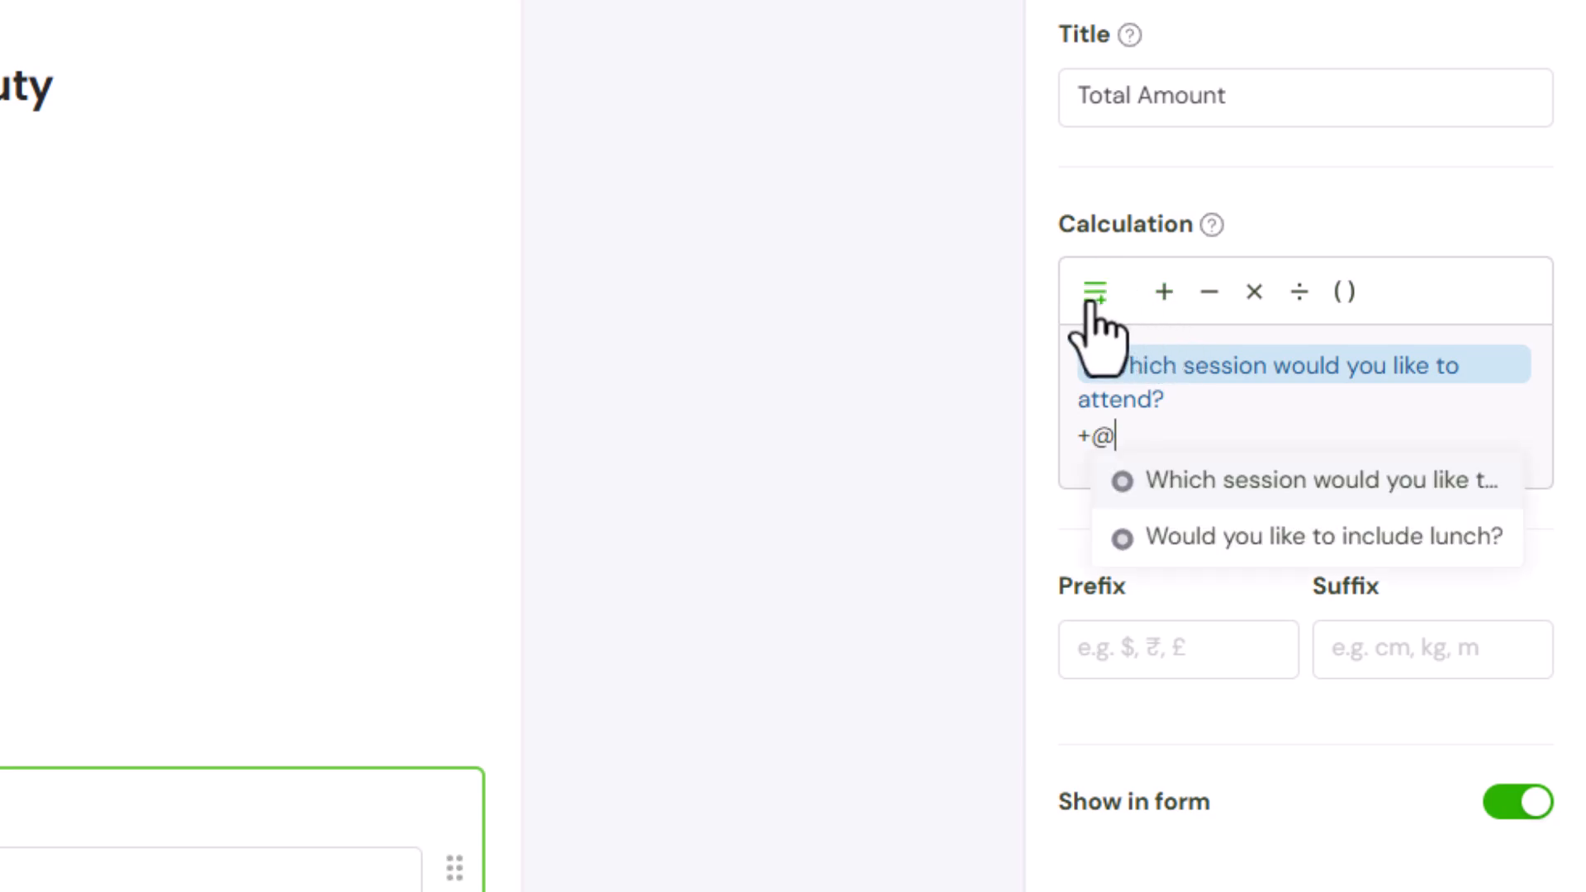
pyautogui.click(1352, 535)
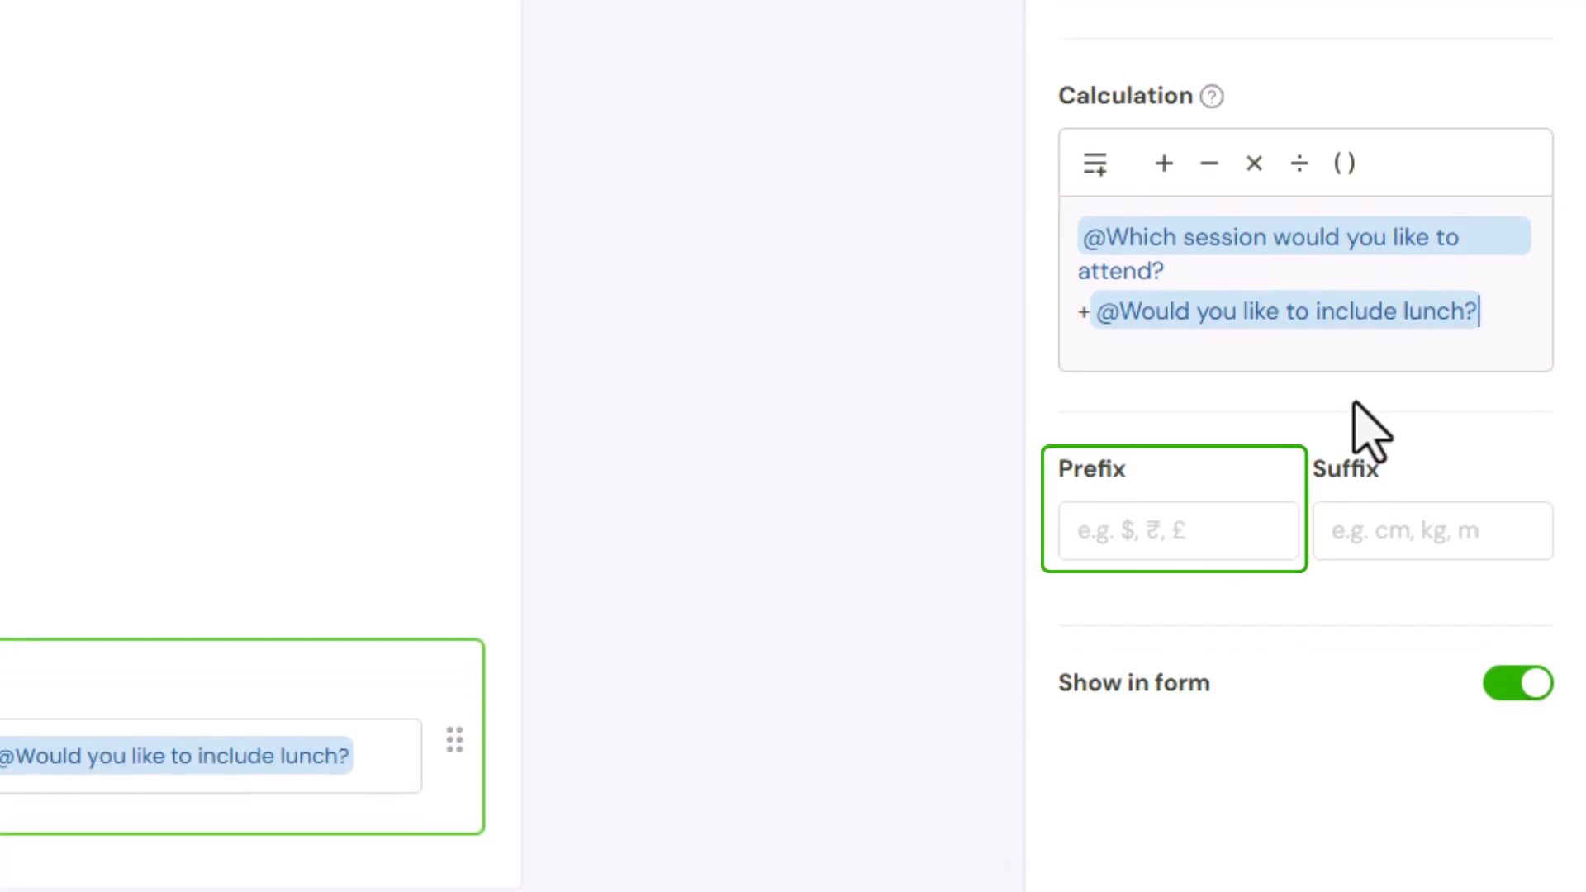
pyautogui.click(1232, 531)
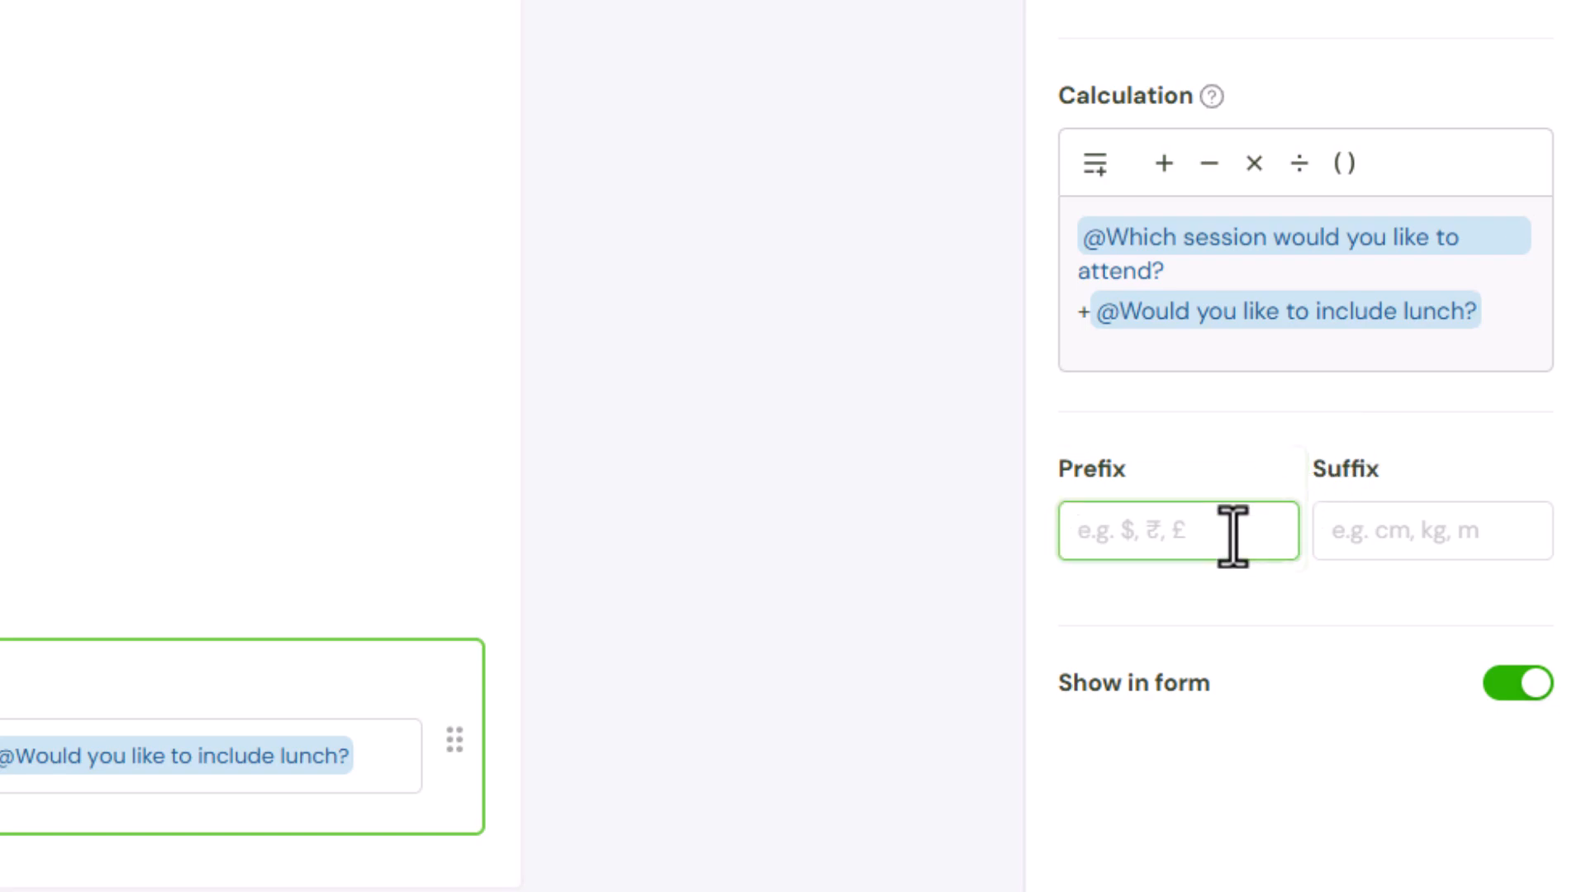
pyautogui.write('$')
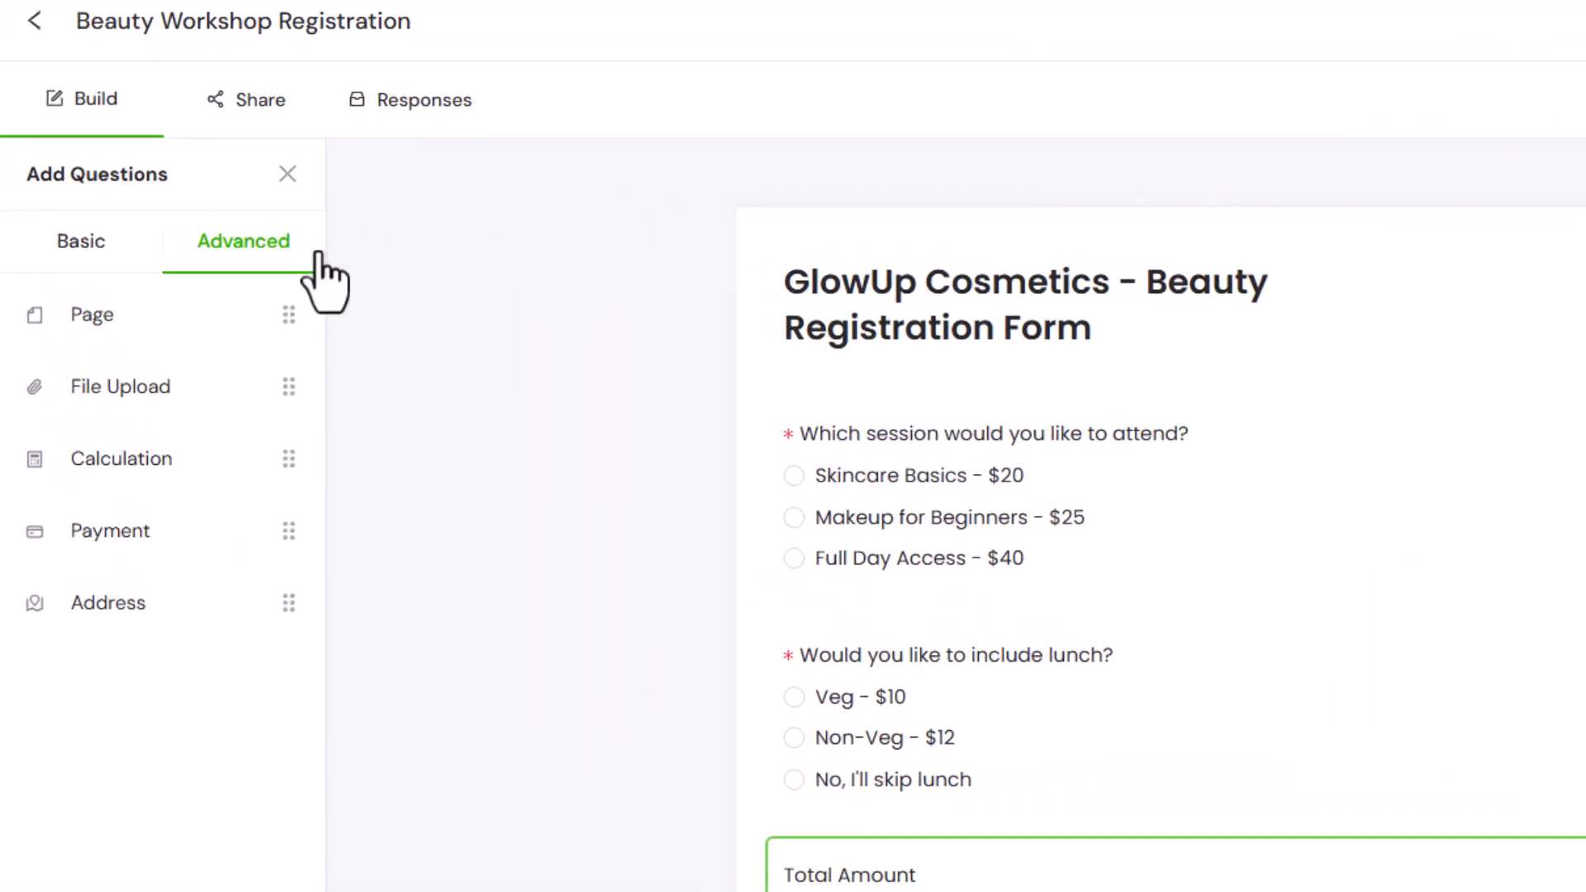
# - Add a Payment field below the Total Amount calculation and title it "Payment Method"
pyautogui.moveTo(212, 517); pyautogui.dragTo(1241, 891)
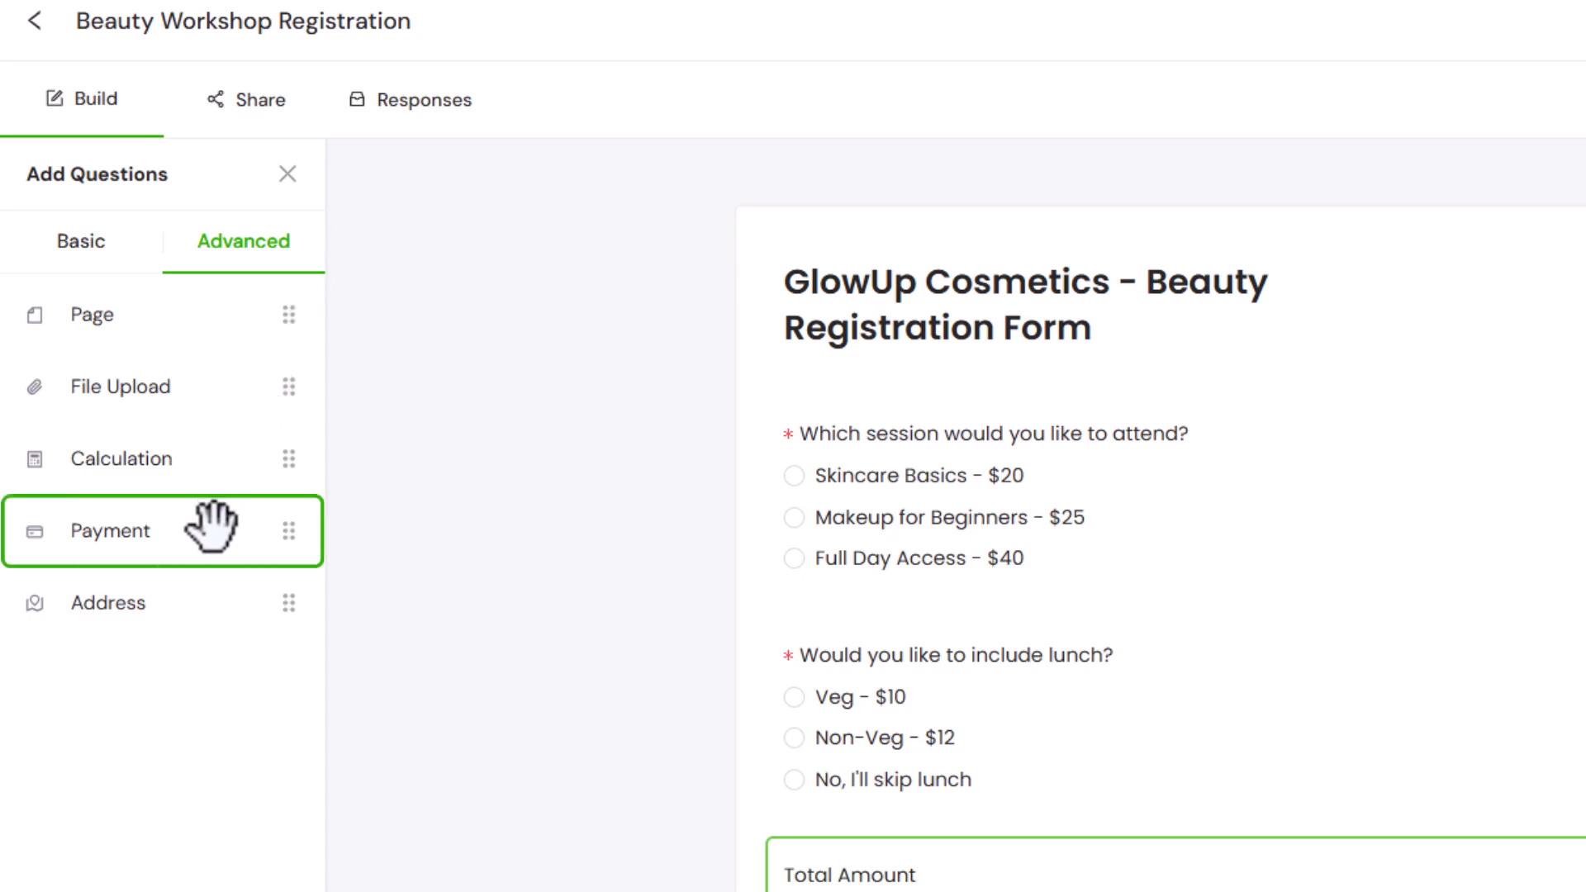
pyautogui.moveTo(793, 692); pyautogui.dragTo(504, 690)
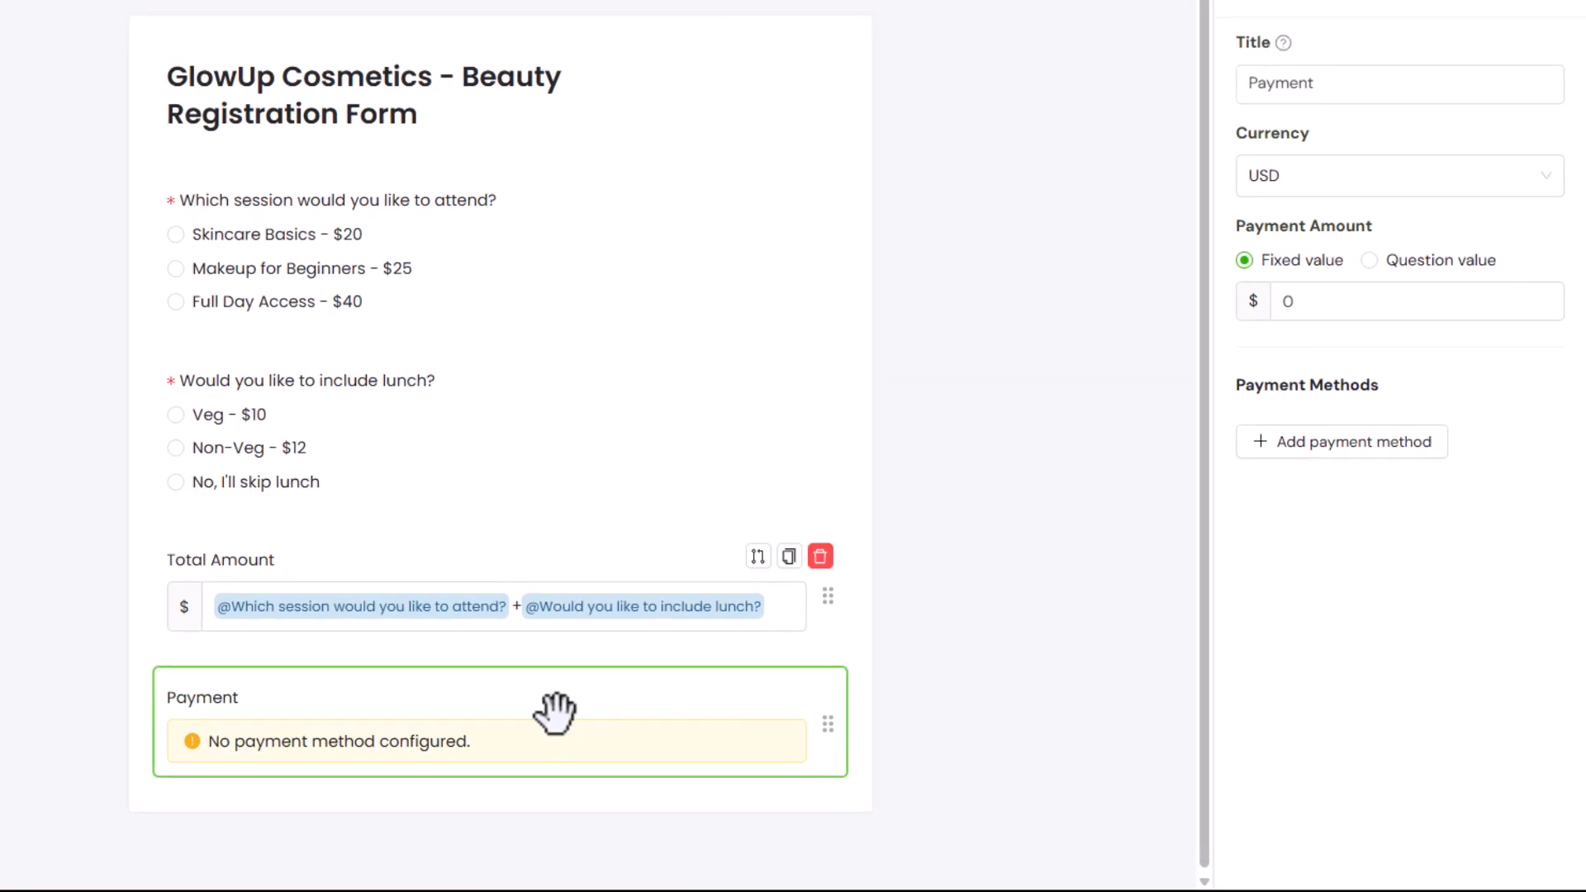
pyautogui.click(1422, 71)
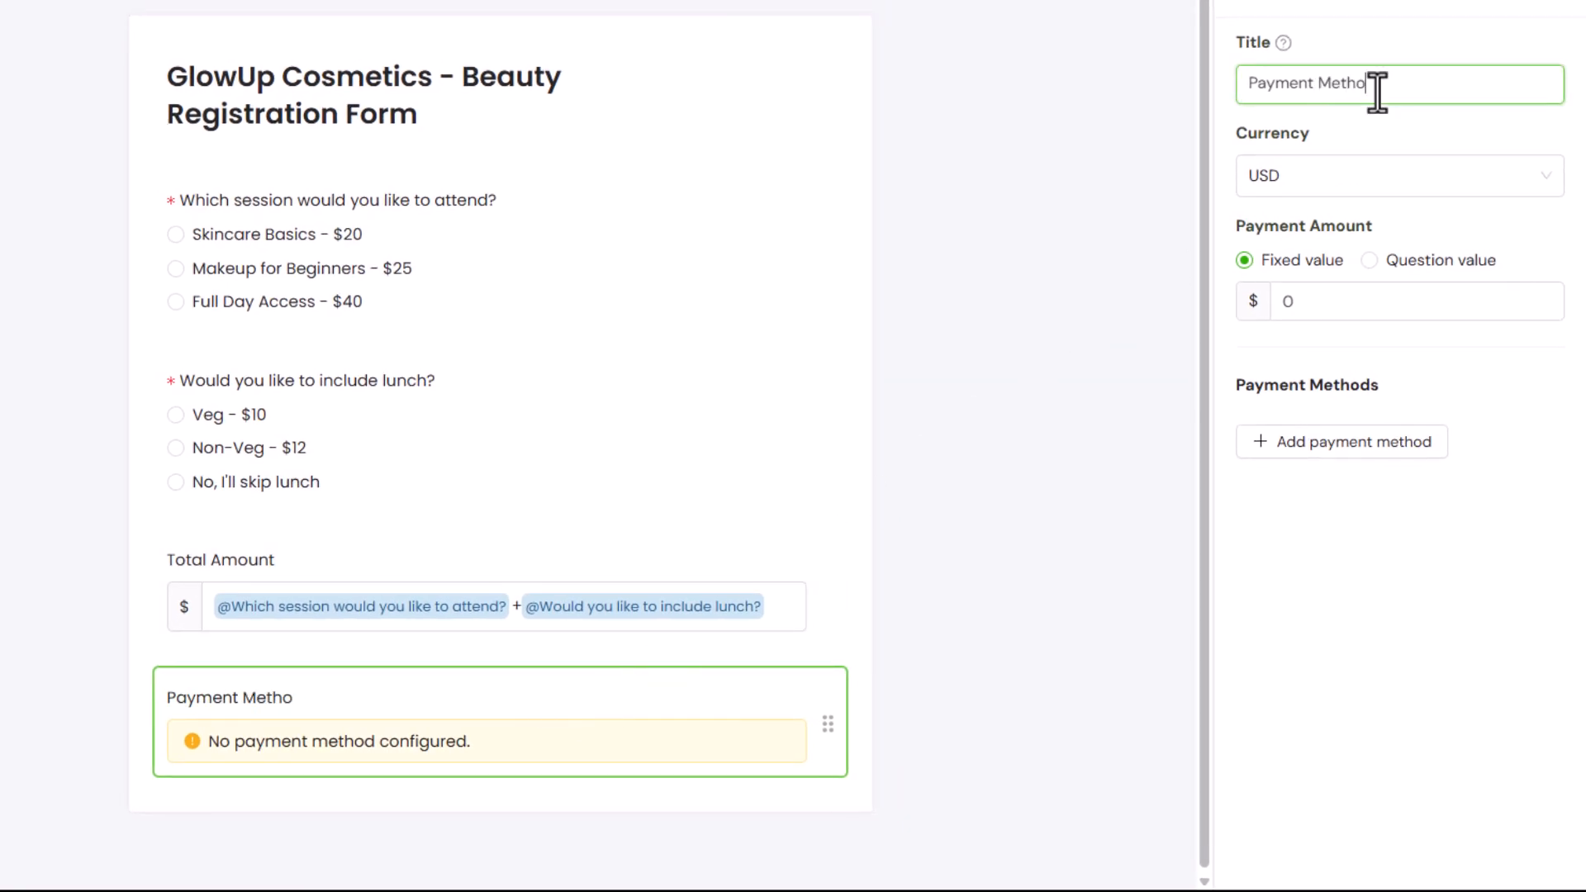
# - Set the payment currency to USD and take the payment amount from the question value of Total Amount
pyautogui.click(1381, 157)
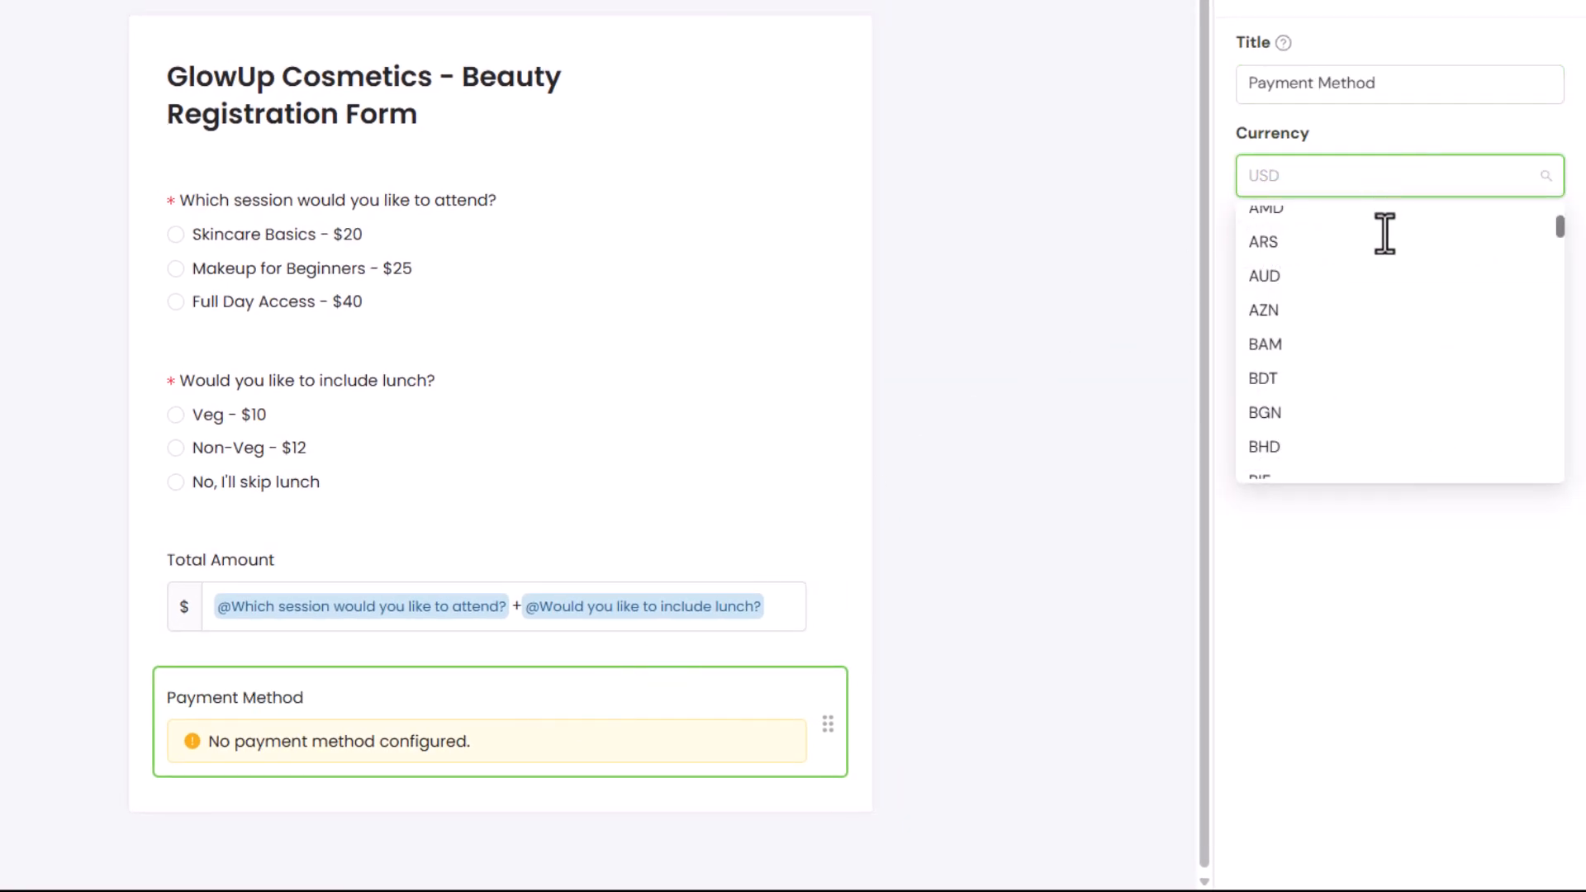
pyautogui.scroll(-5, 1391, 255)
pyautogui.scroll(-20, 1391, 258)
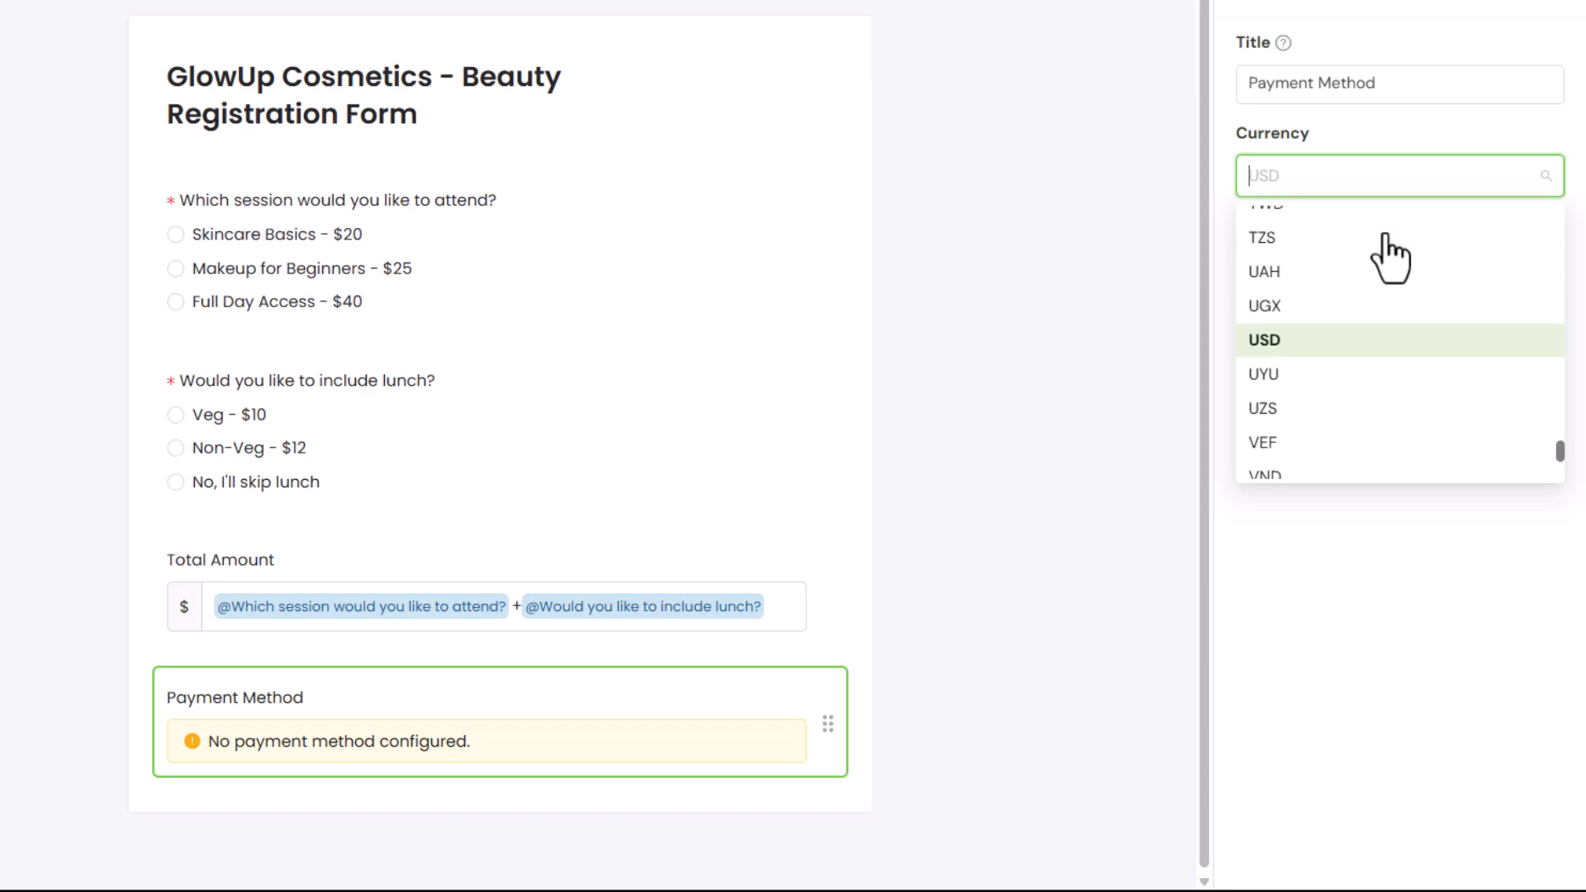
pyautogui.click(1369, 343)
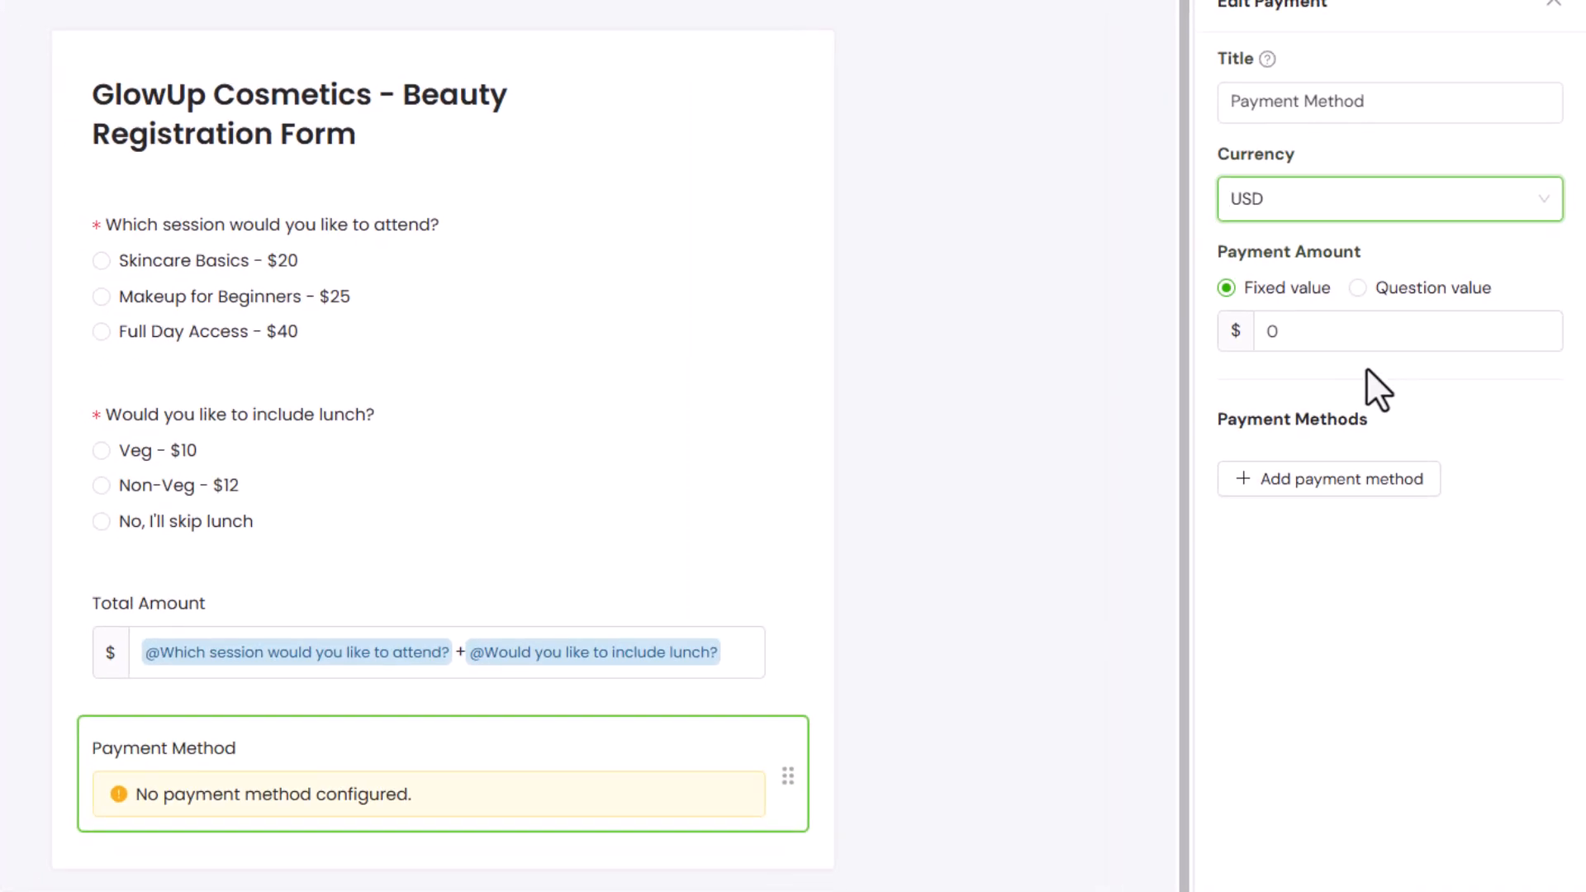
pyautogui.click(1395, 296)
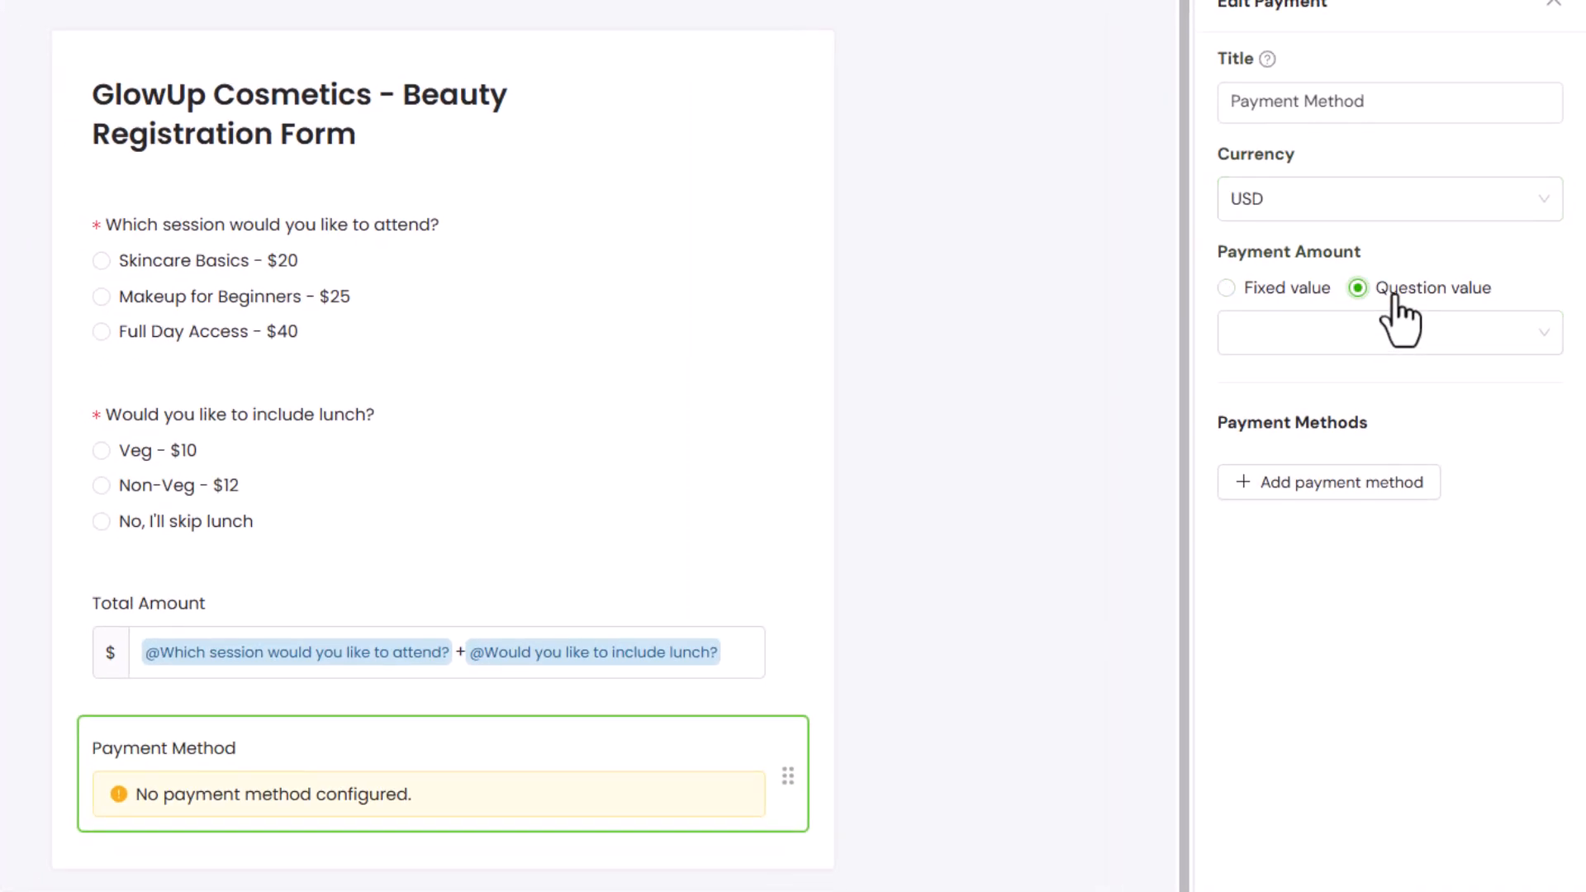
pyautogui.click(1399, 330)
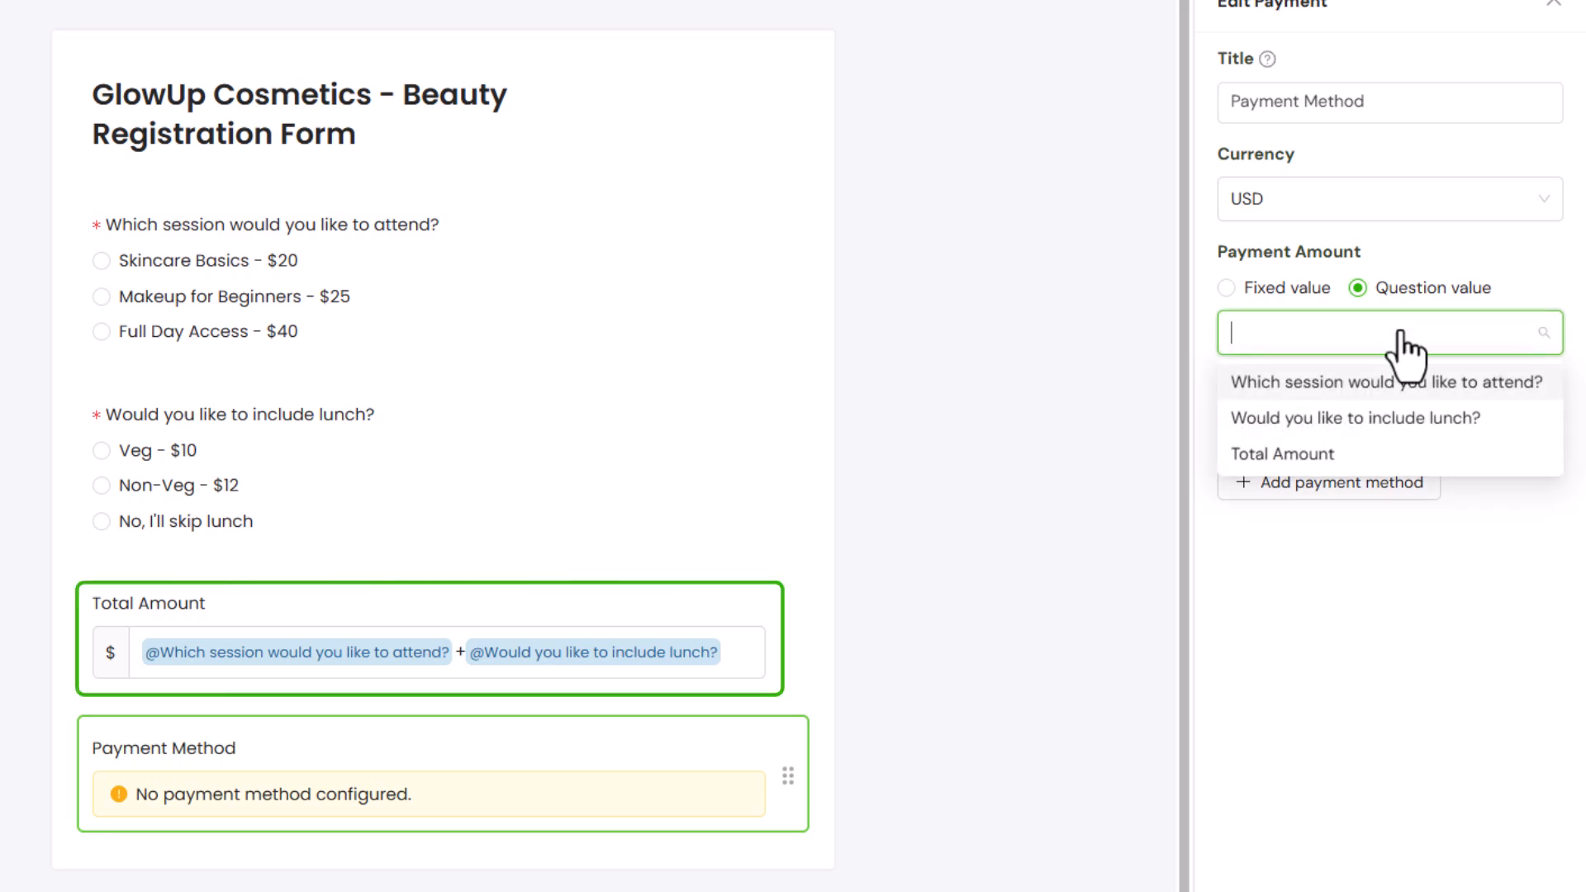
pyautogui.click(1426, 464)
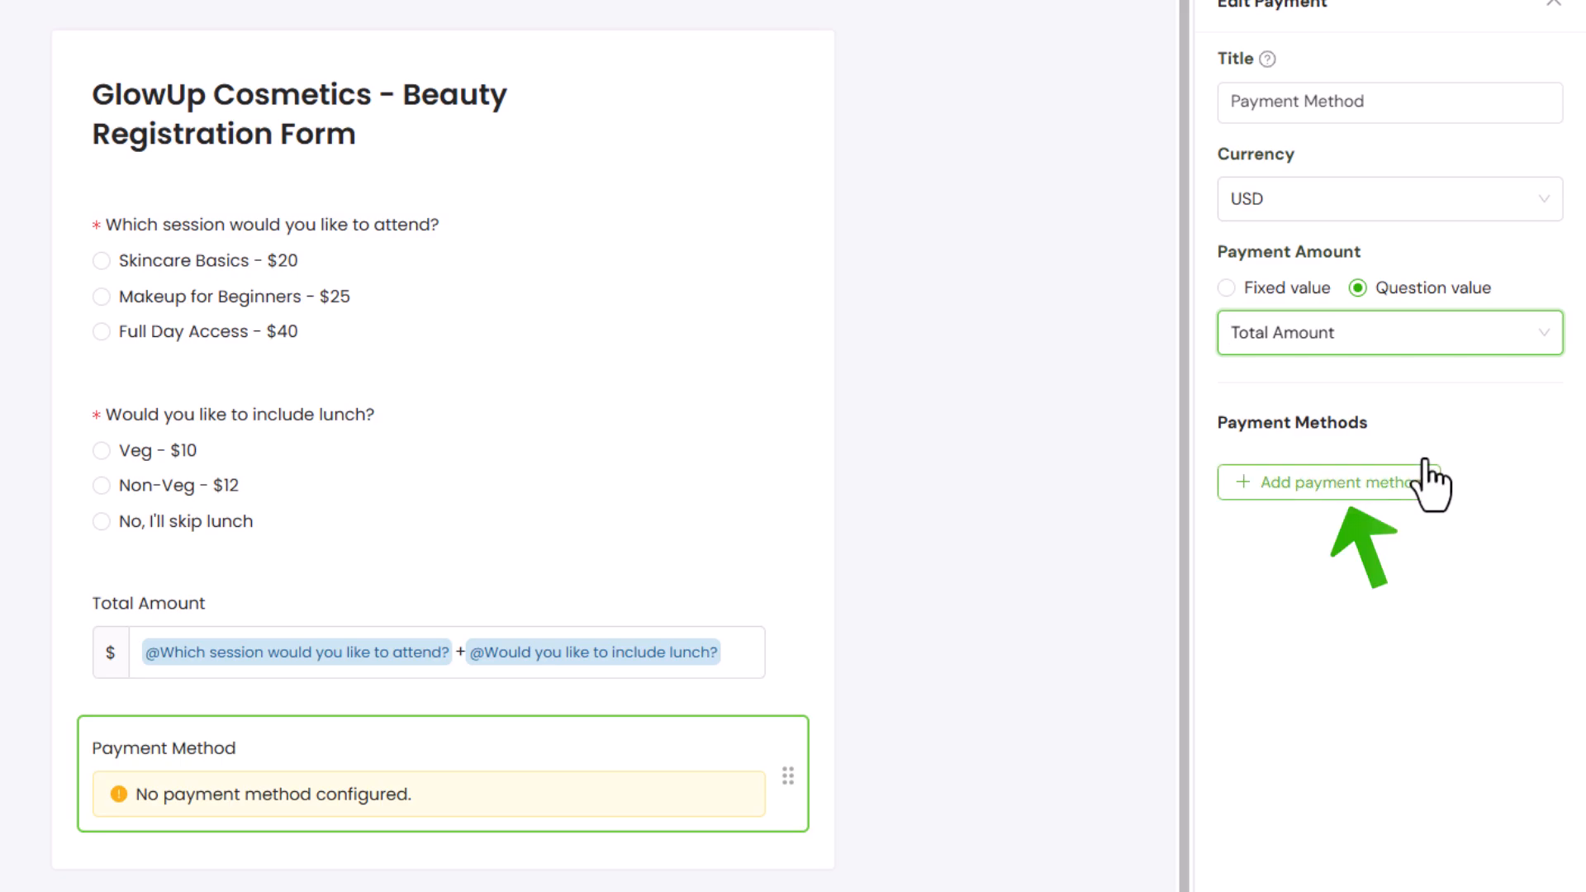
# - Add PayPal as a payment method and fill in the PayPal account's e-mail address
pyautogui.click(1401, 486)
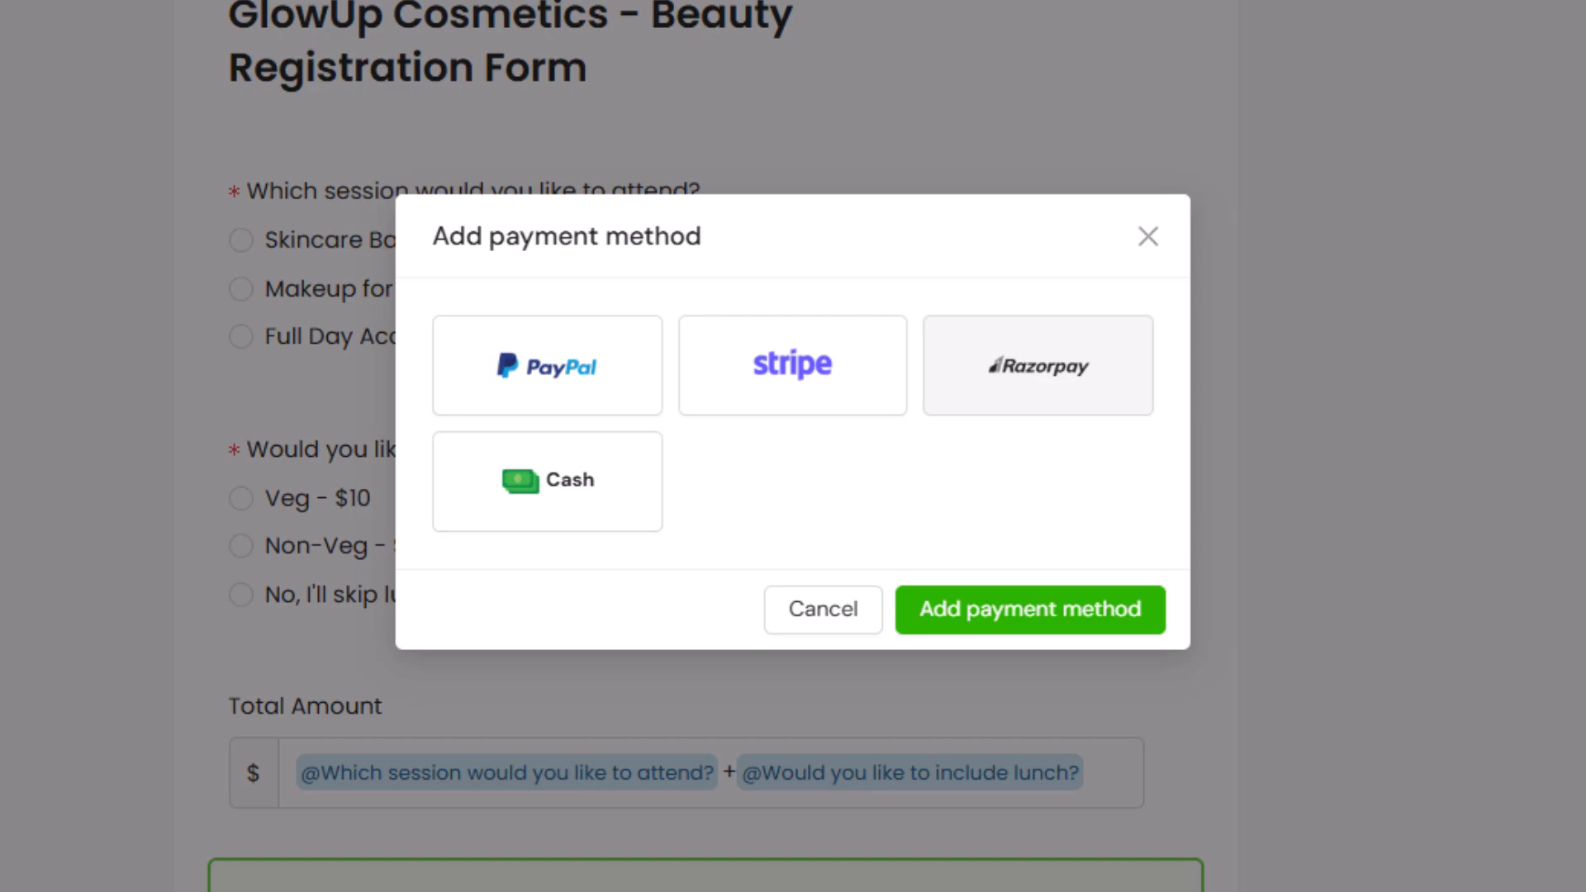
pyautogui.click(593, 387)
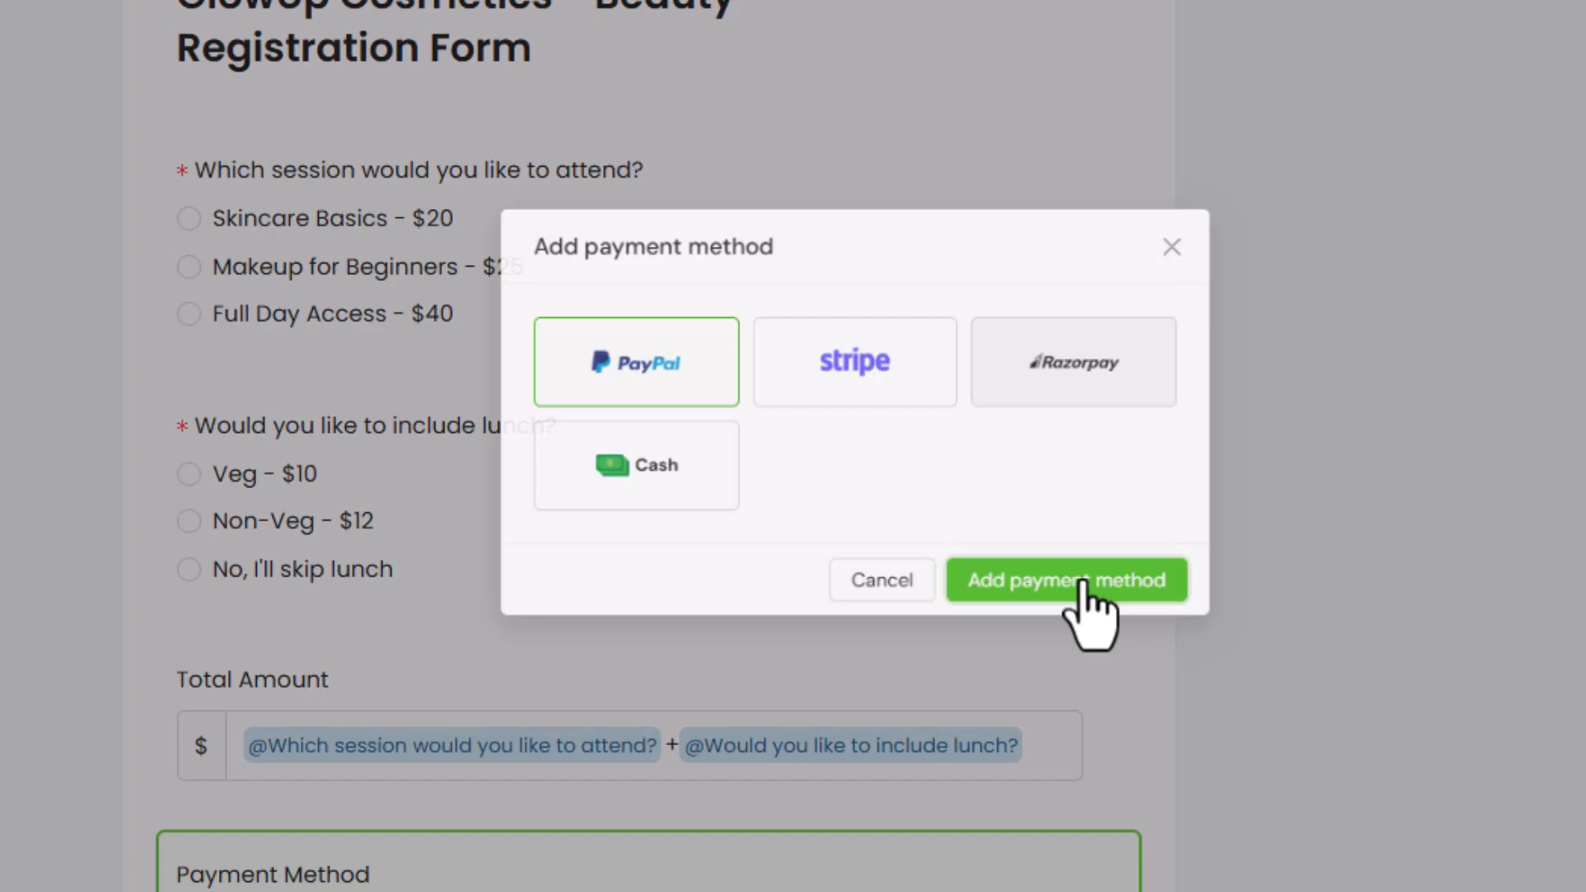
pyautogui.click(1144, 616)
pyautogui.click(1237, 426)
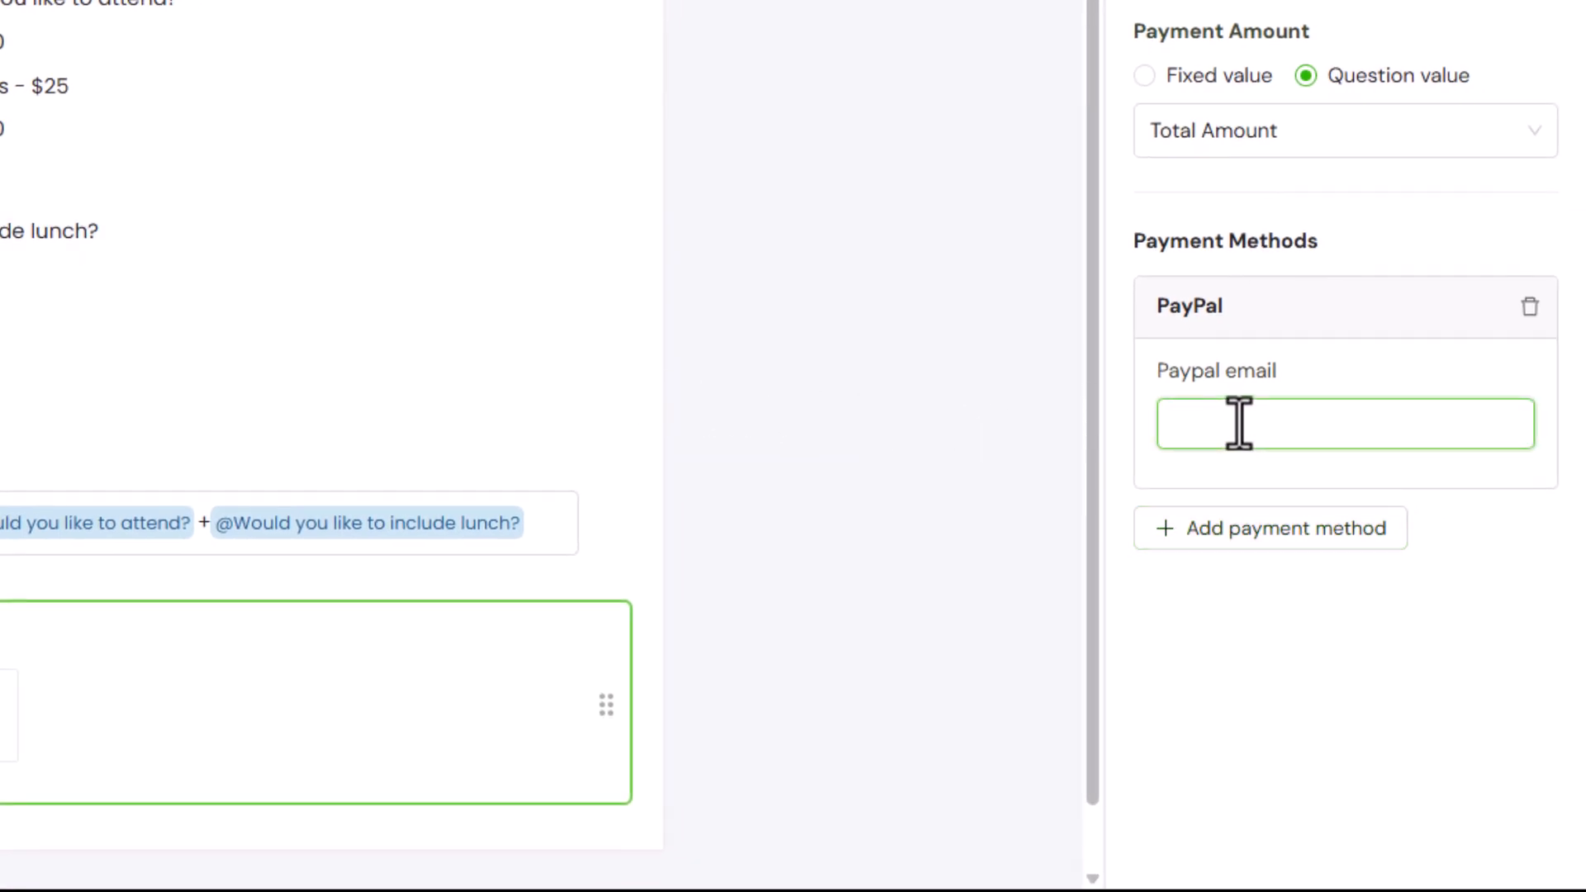
pyautogui.write('youremailaddress@gmail.co')
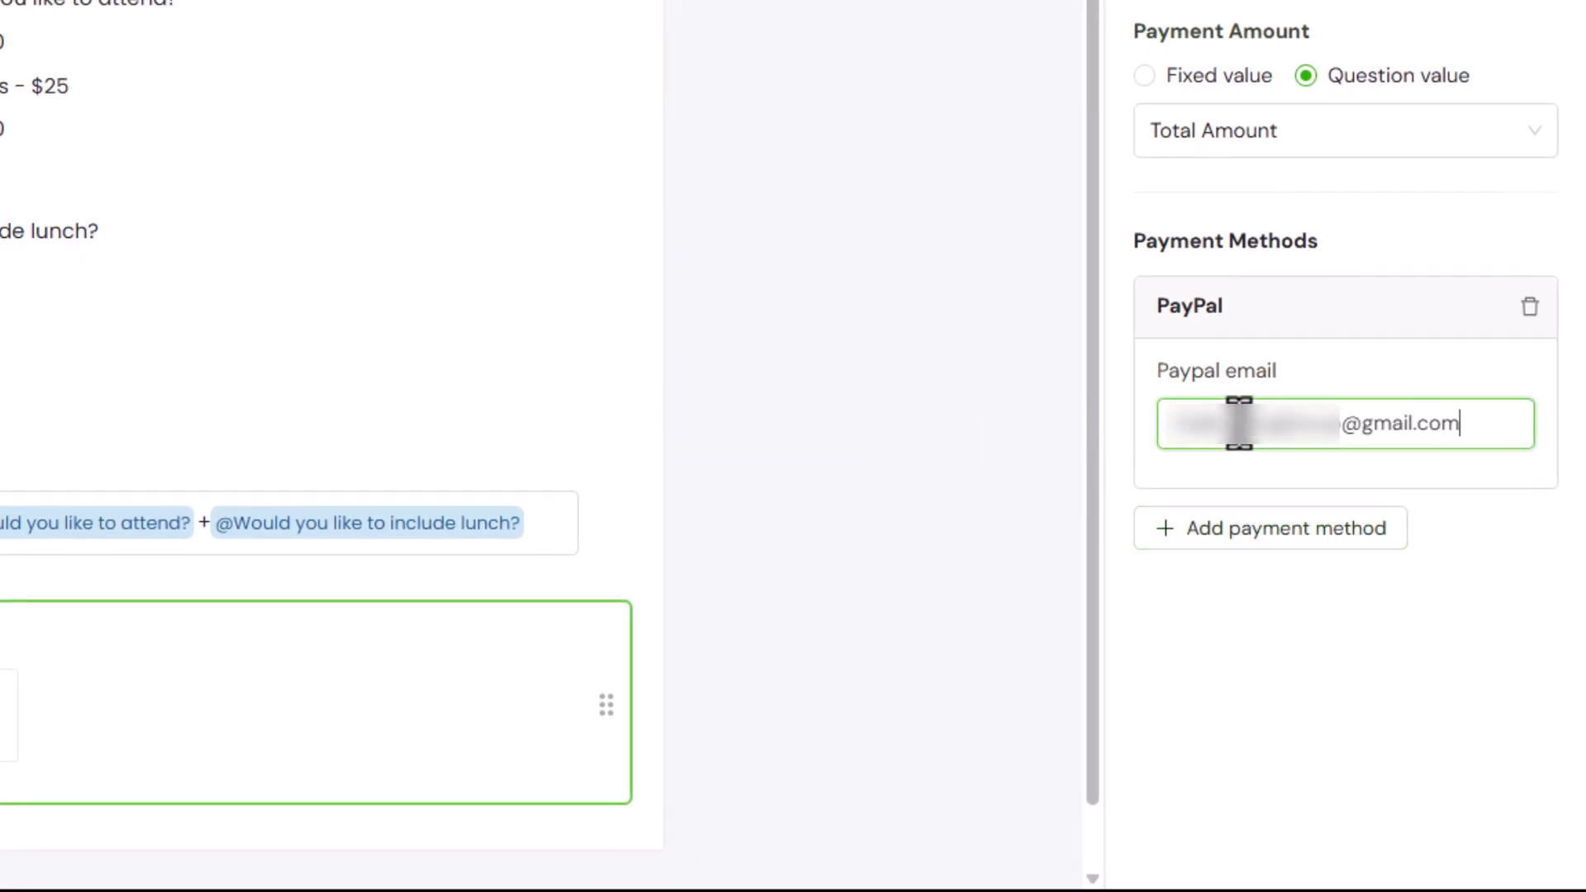
# - Add Cash as a second payment method with the display name "Pay at Counter"
pyautogui.click(1218, 537)
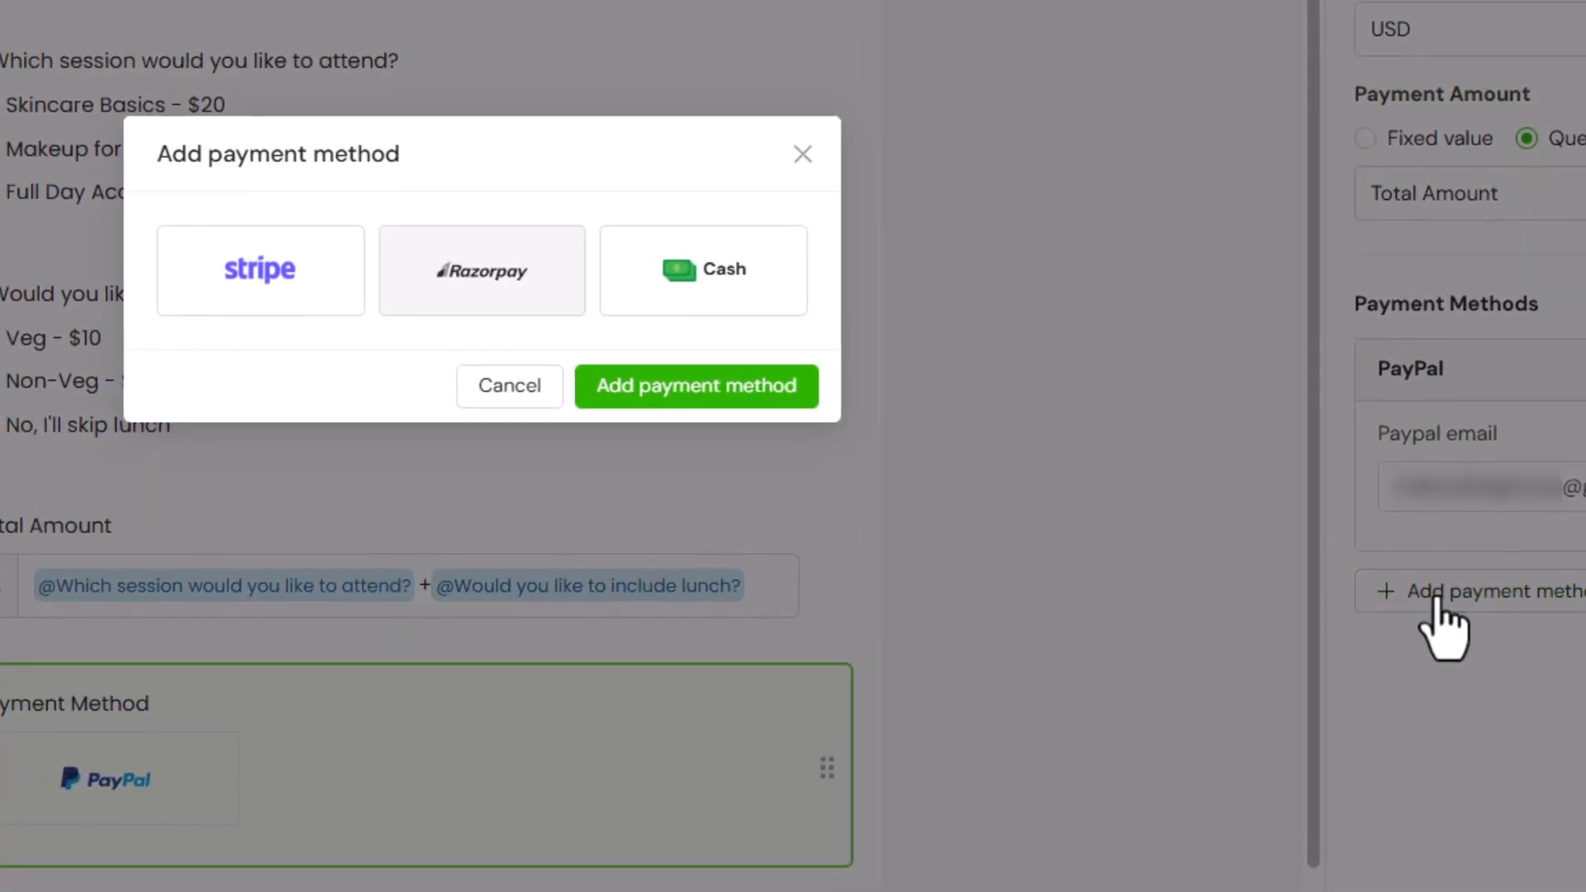
pyautogui.click(786, 310)
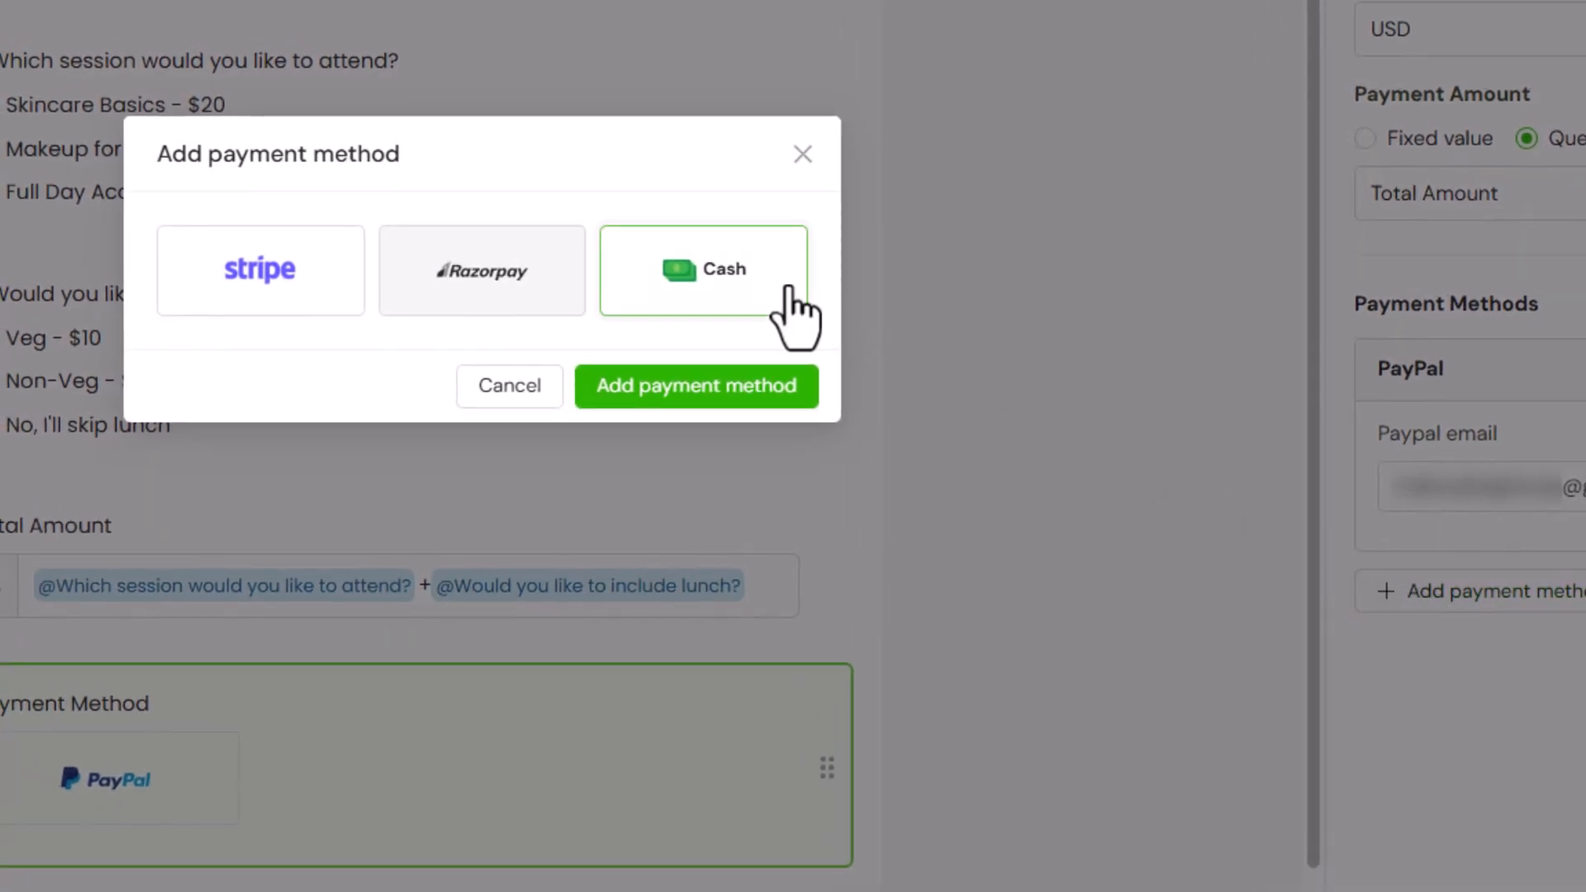
pyautogui.click(781, 393)
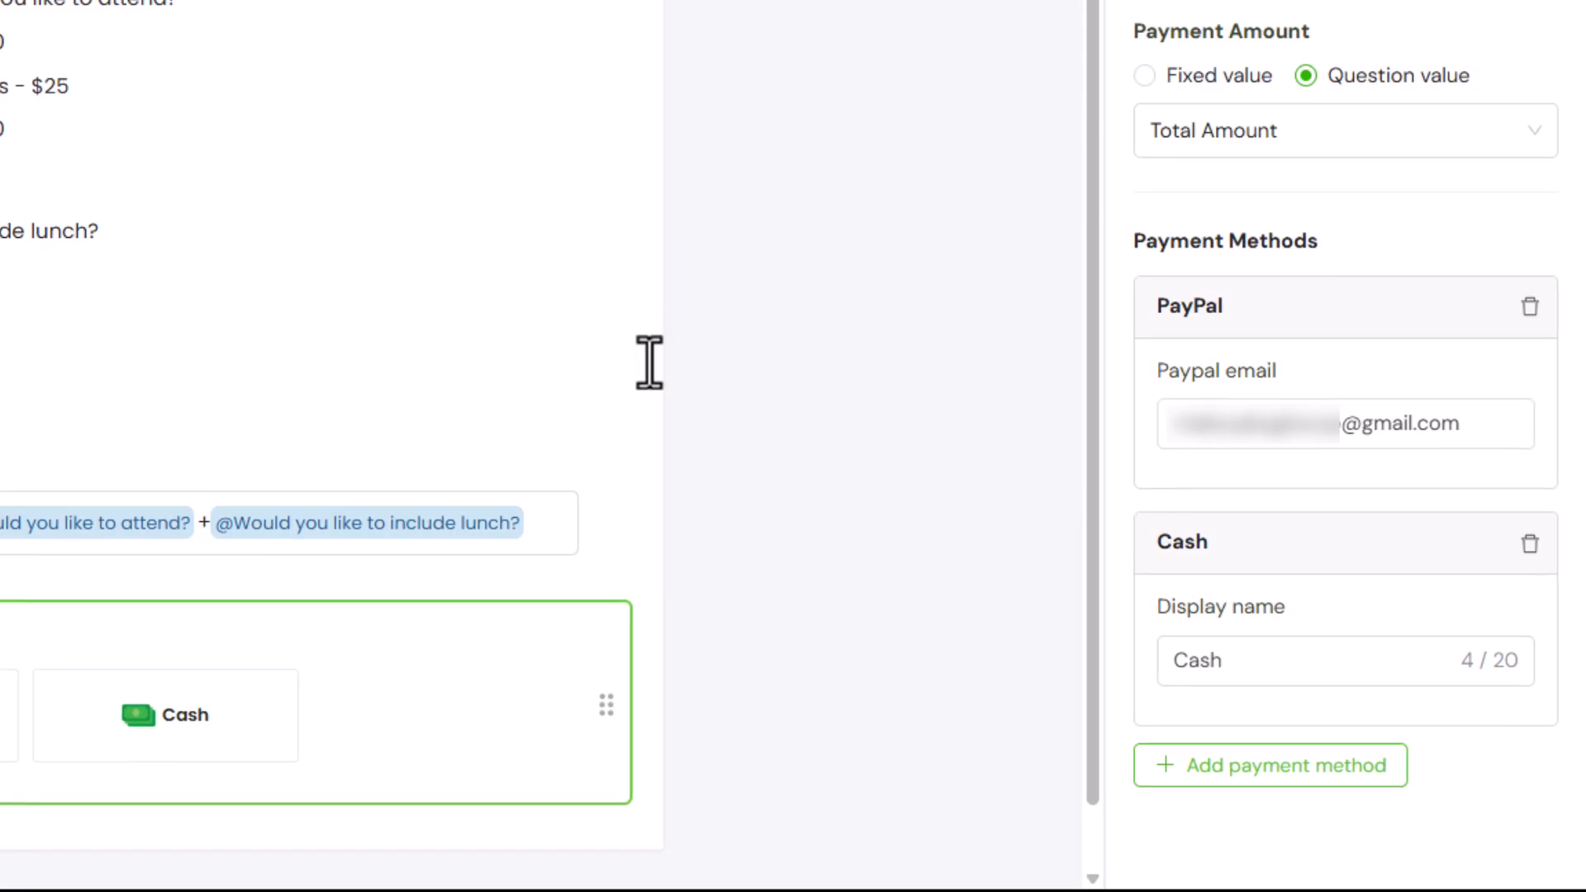
pyautogui.tripleClick(1402, 652)
pyautogui.write('Pay at Counter')
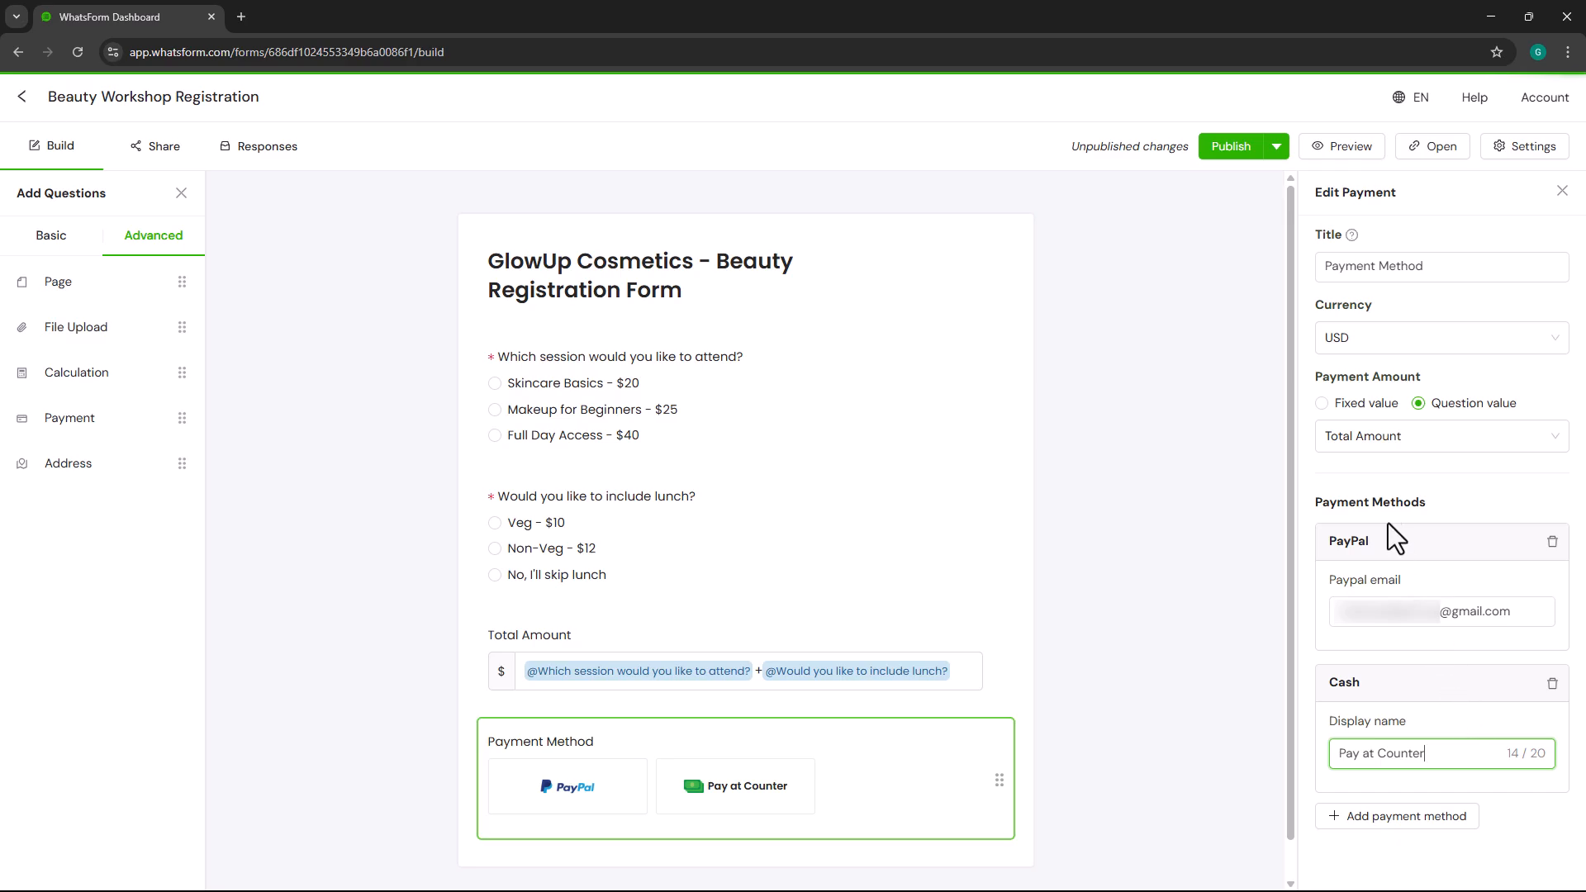
# - Publish the form and test it live with Makeup for Beginners, Veg lunch and both the Pay at Counter and PayPal options
pyautogui.click(1238, 153)
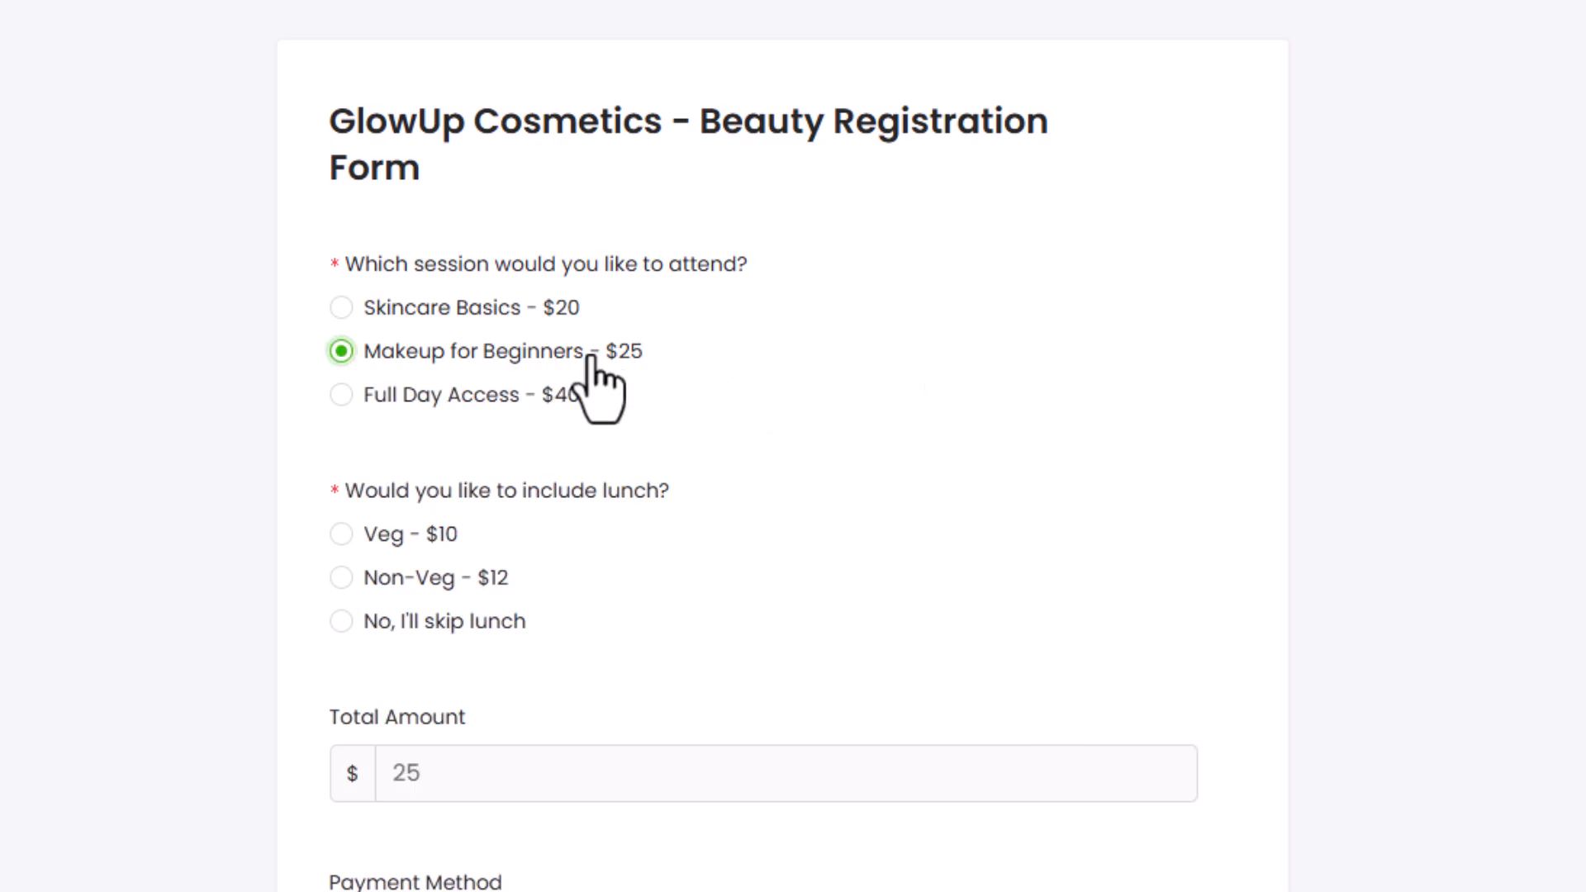
pyautogui.click(447, 533)
pyautogui.scroll(-4, 463, 531)
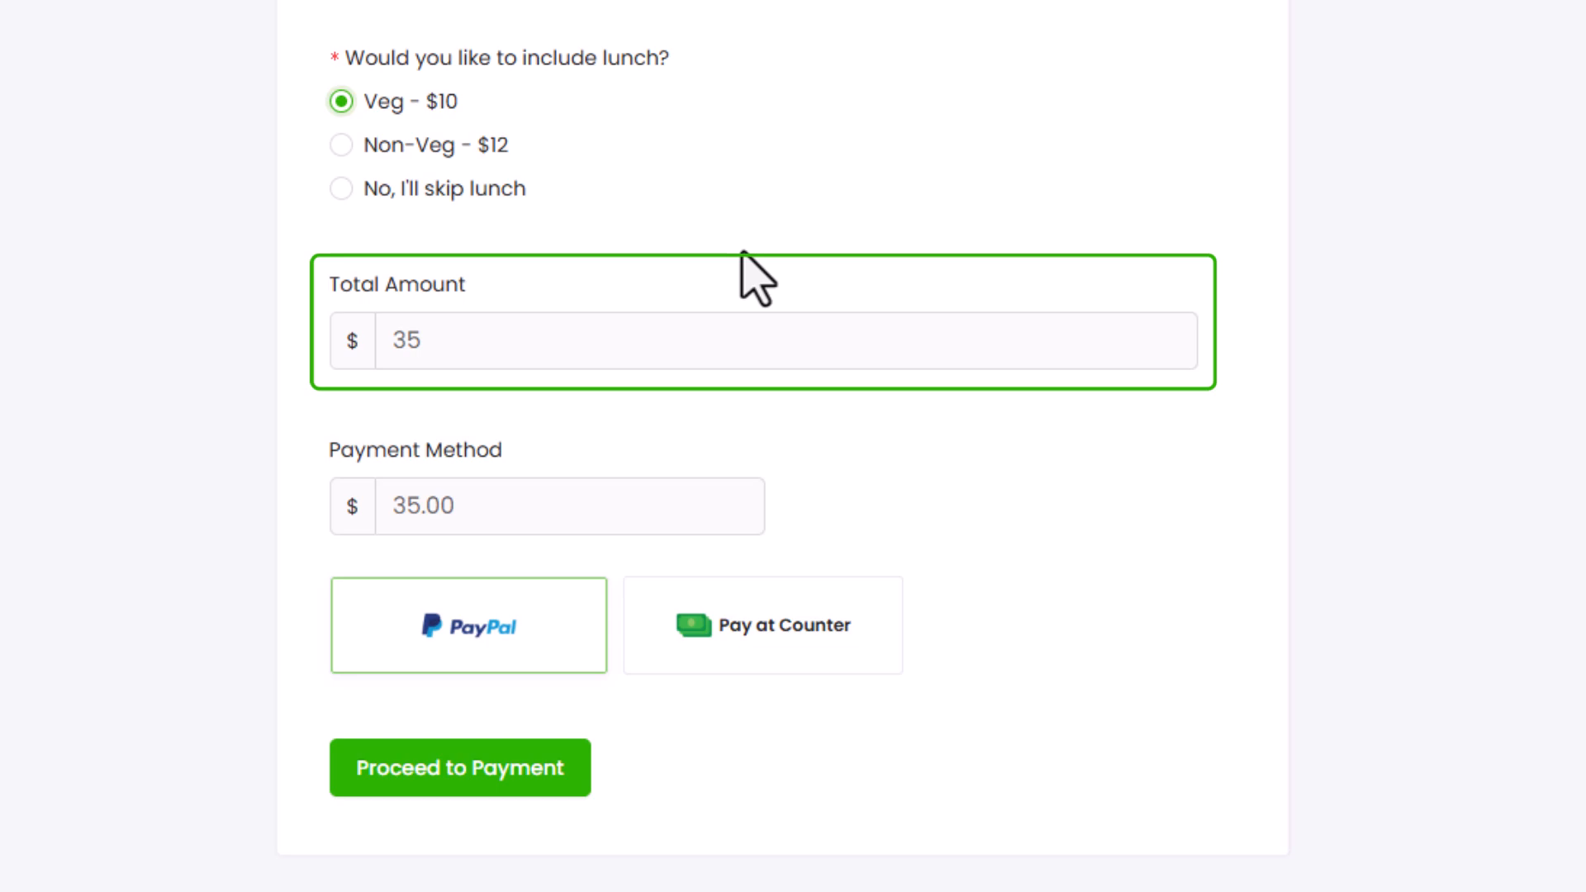
pyautogui.click(757, 658)
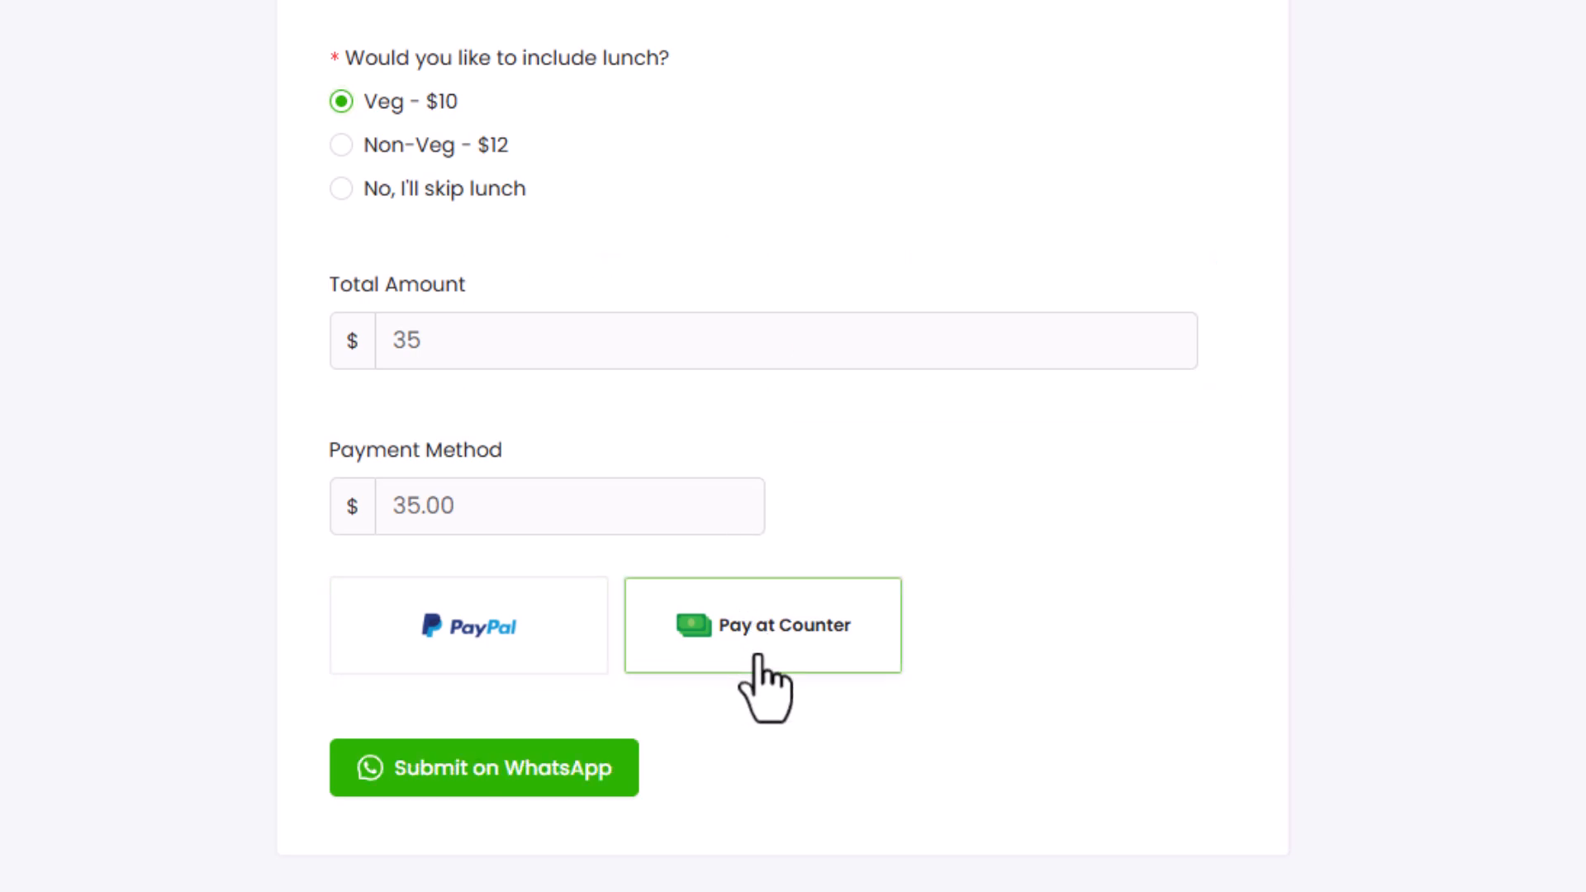
pyautogui.click(549, 652)
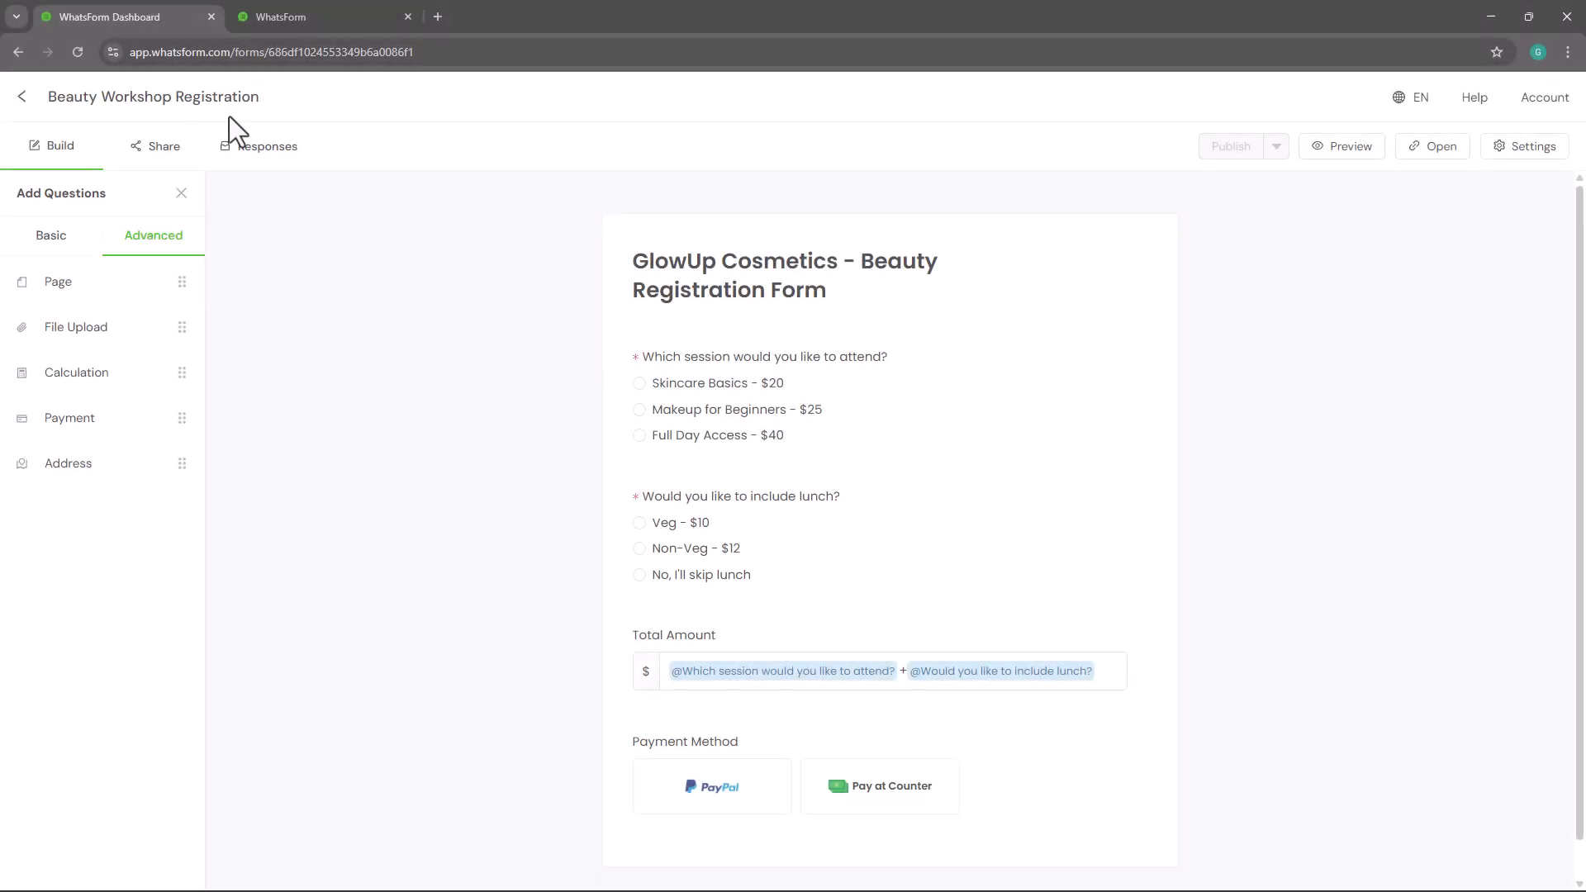
# - Hide the Total Amount calculation from the form and publish the change
pyautogui.click(825, 657)
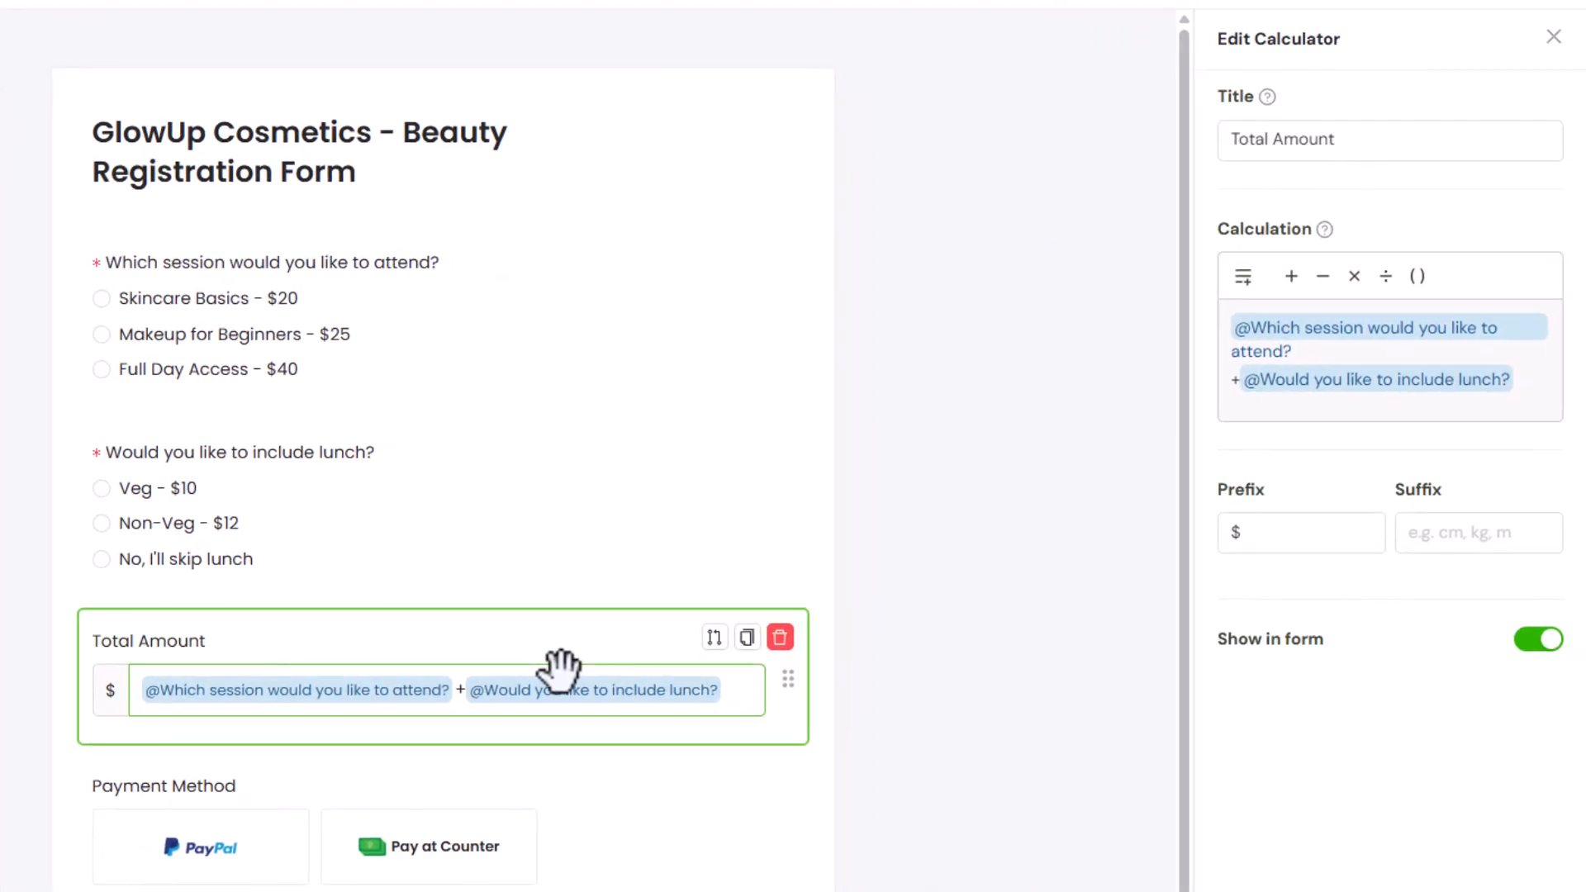
pyautogui.click(1542, 653)
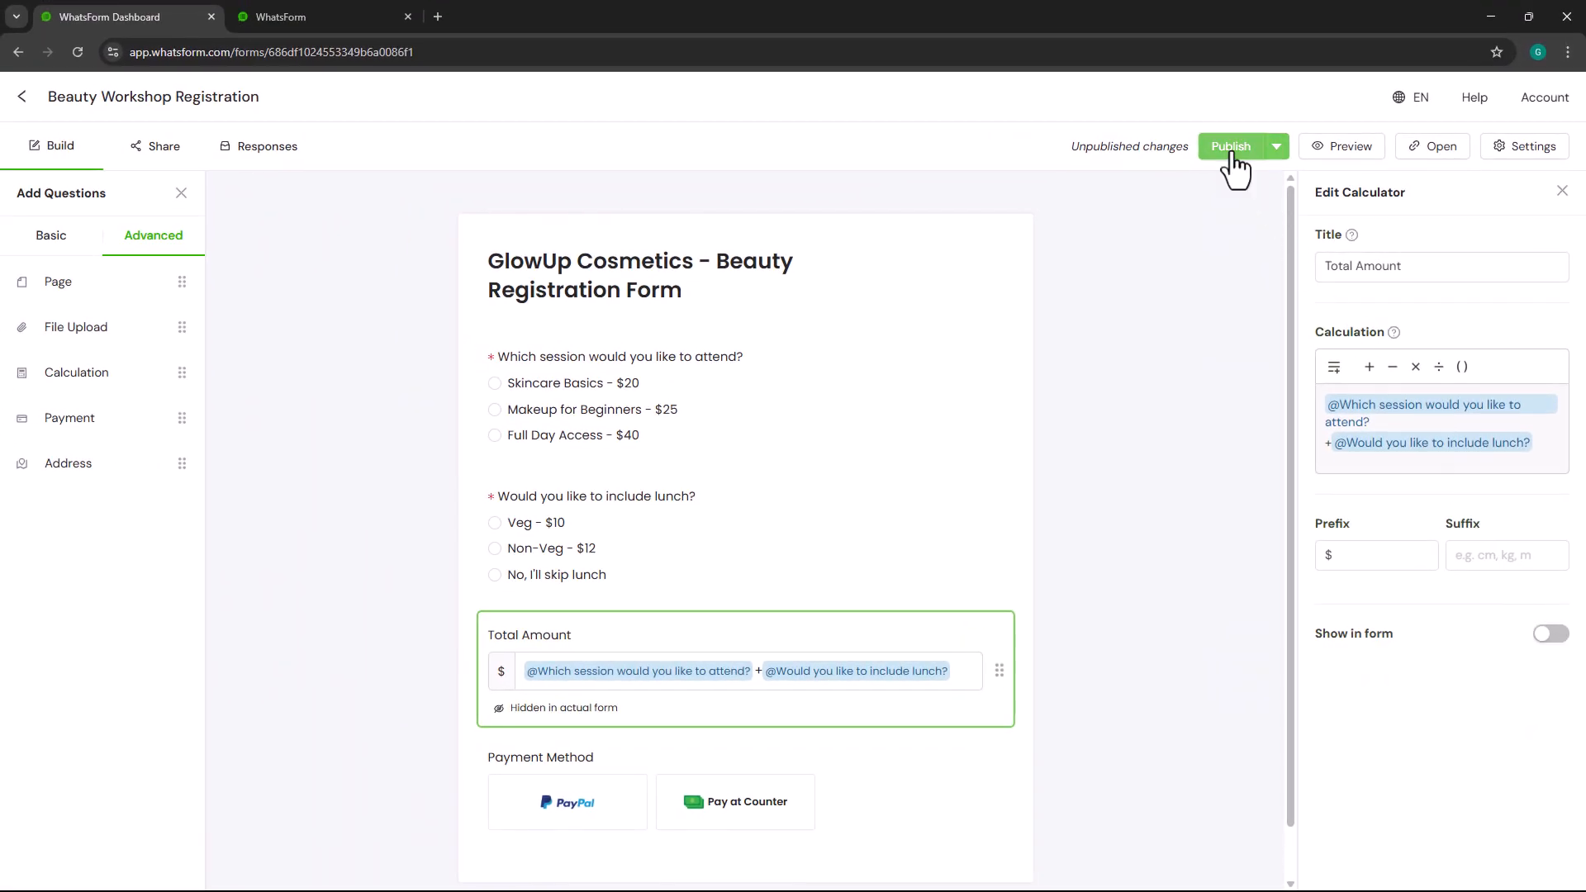
pyautogui.click(1231, 154)
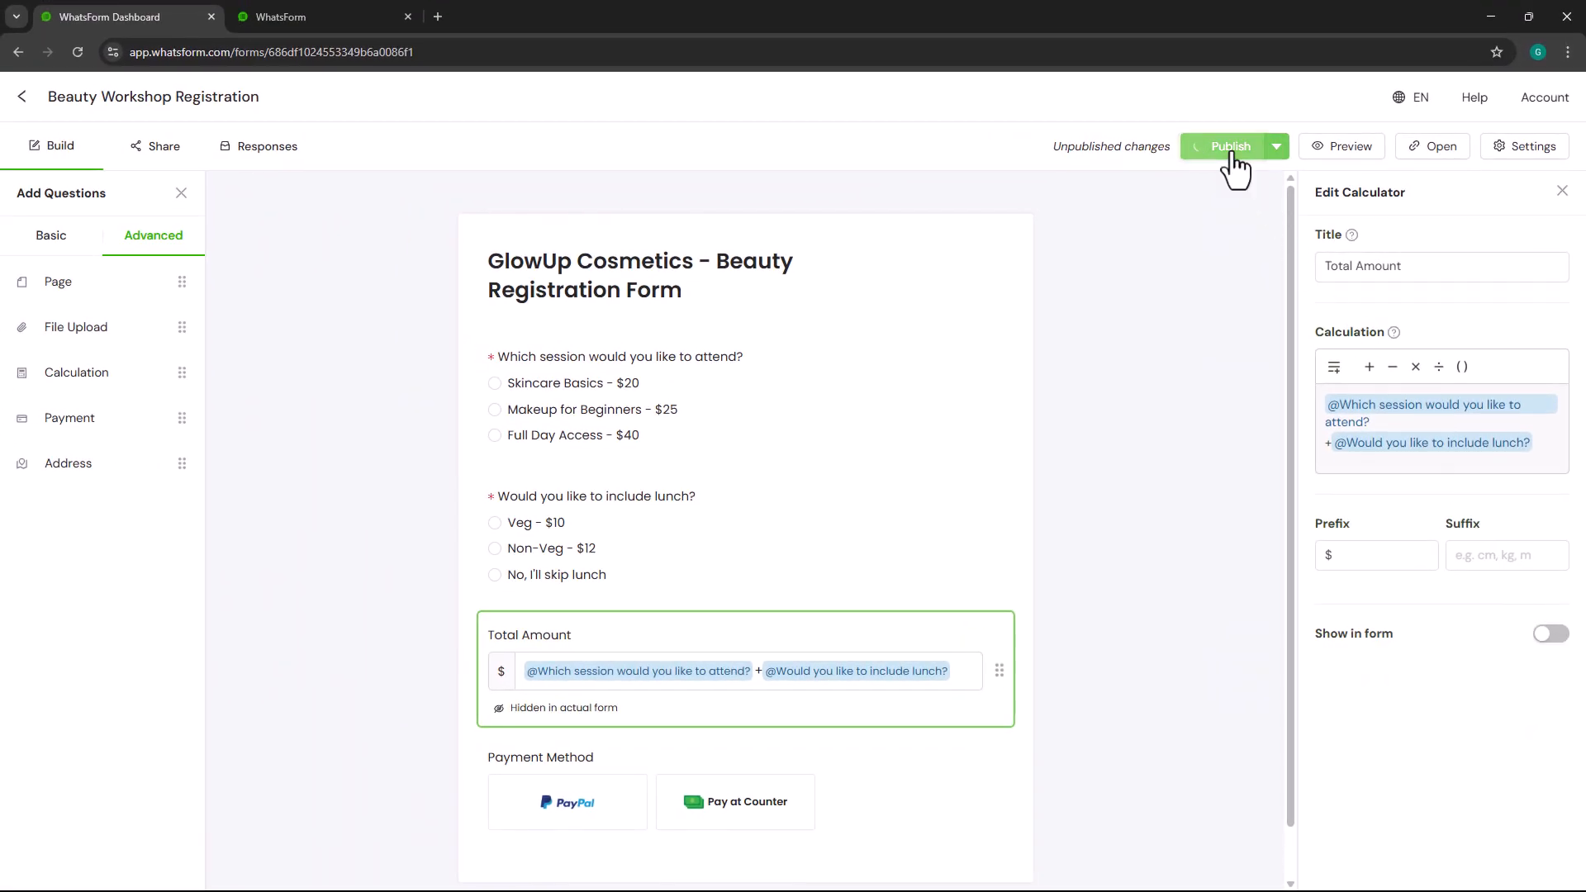
# - In the live registration form, choose Skincare Basics and Veg lunch, and proceed to payment with PayPal
pyautogui.click(333, 25)
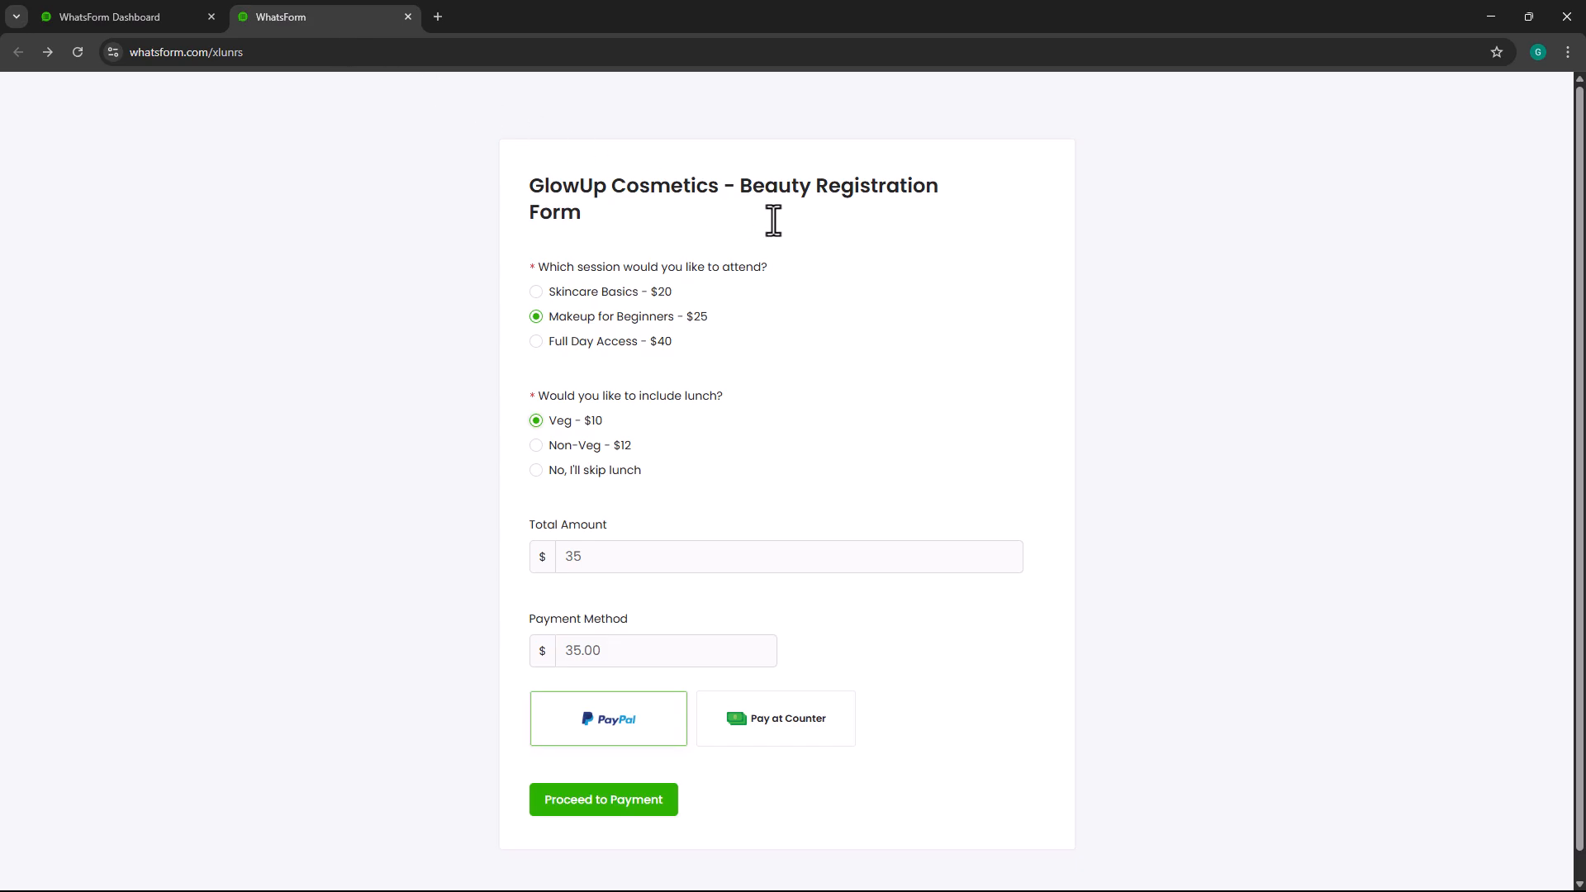
pyautogui.click(584, 250)
pyautogui.click(528, 415)
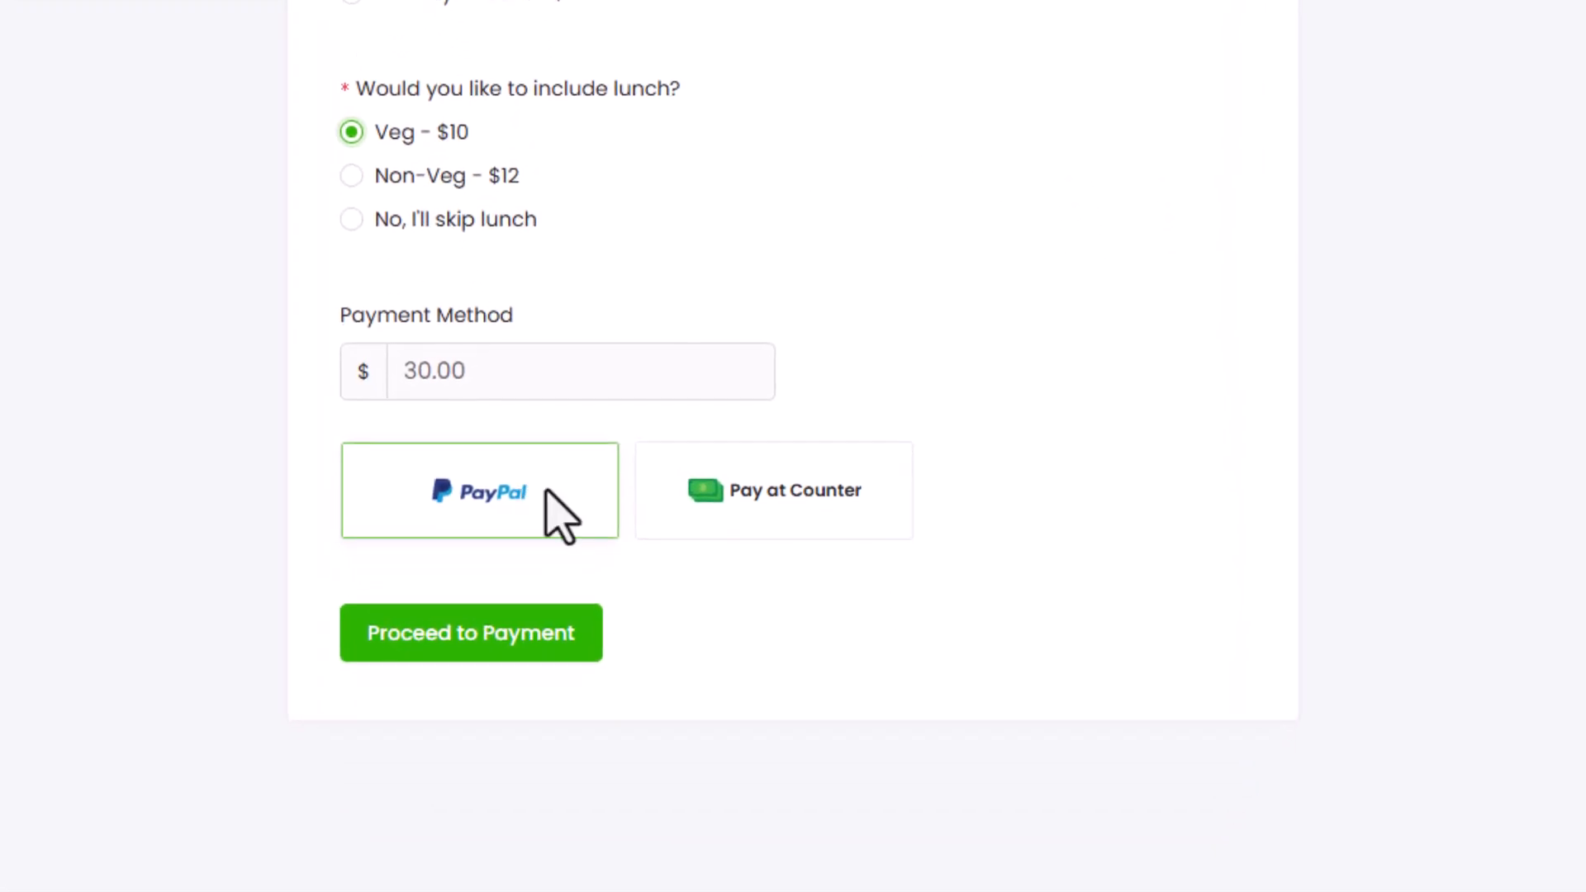
pyautogui.click(556, 636)
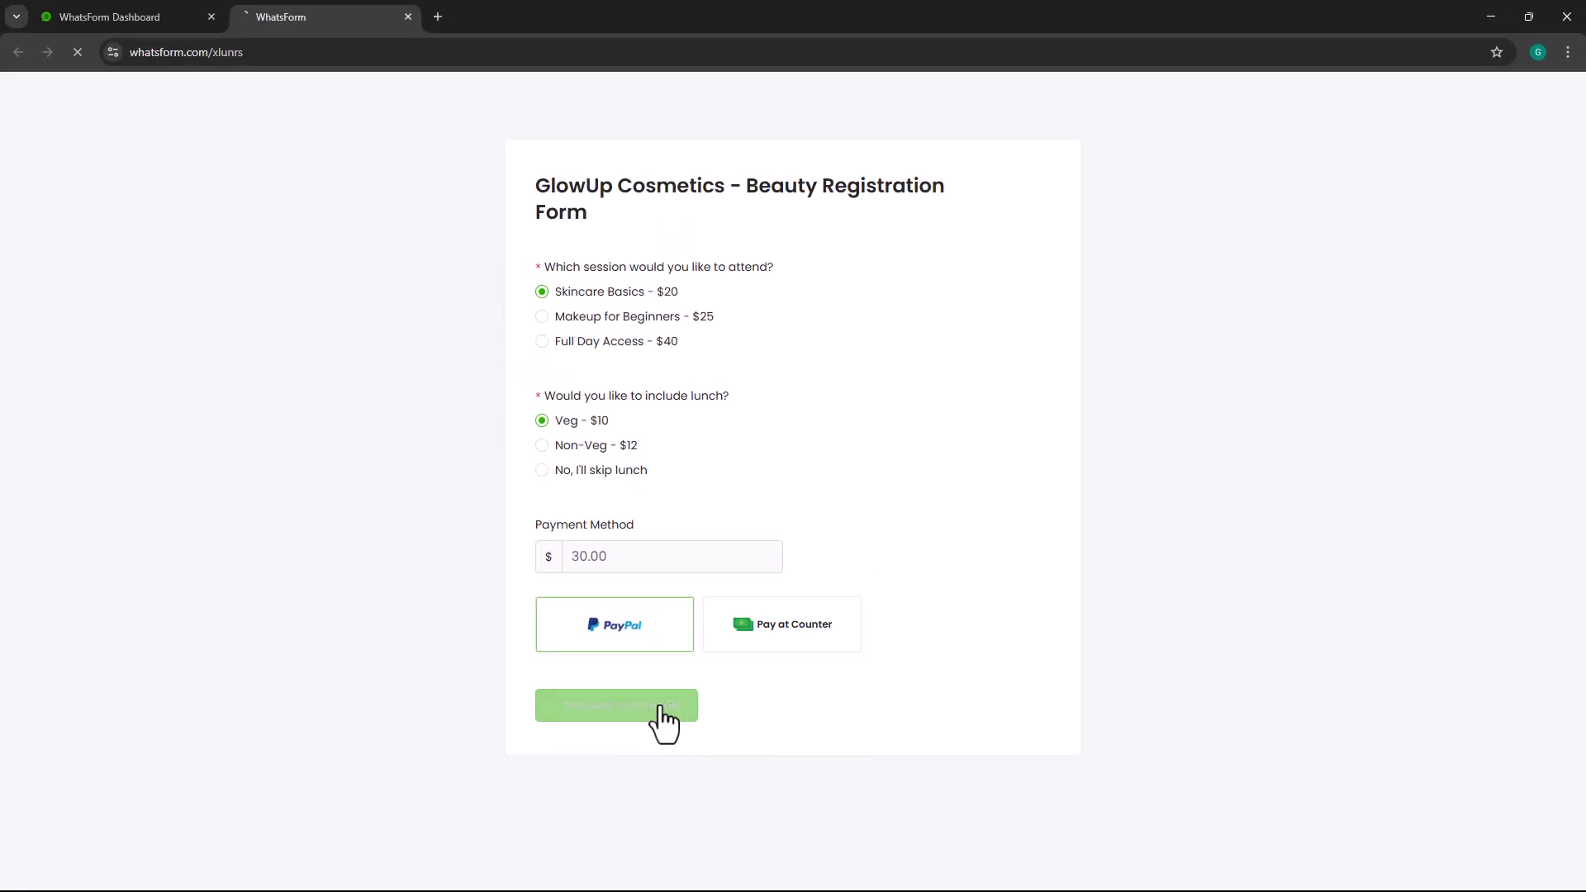
# - Log in to PayPal with the account e-mail and password, and cancel the checkout to return to the registration form
pyautogui.click(825, 319)
pyautogui.write('......')
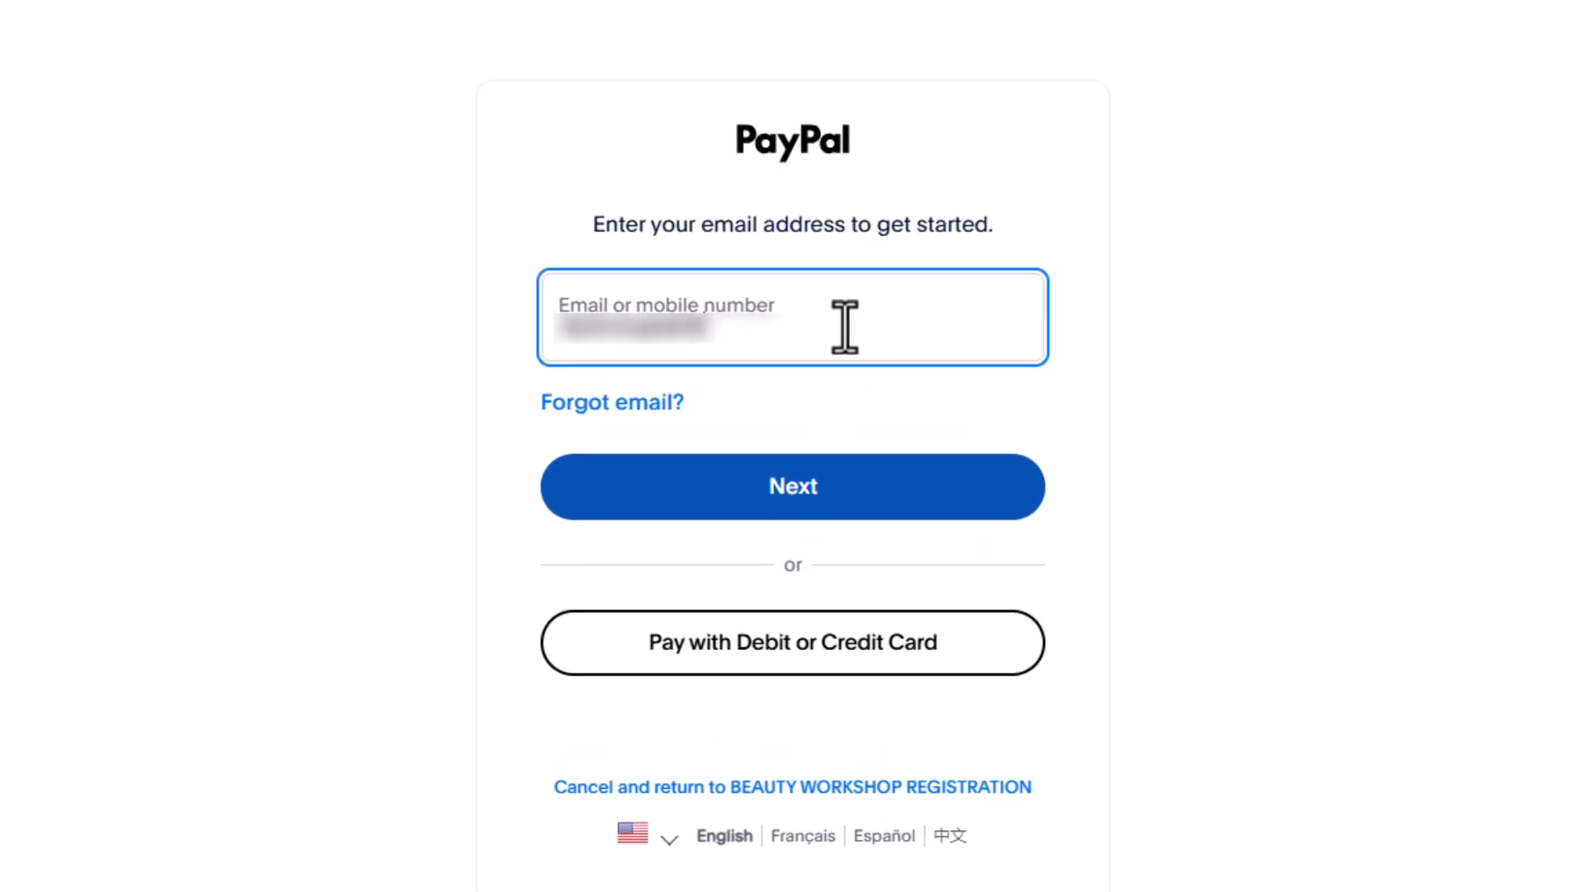
pyautogui.press('Return')
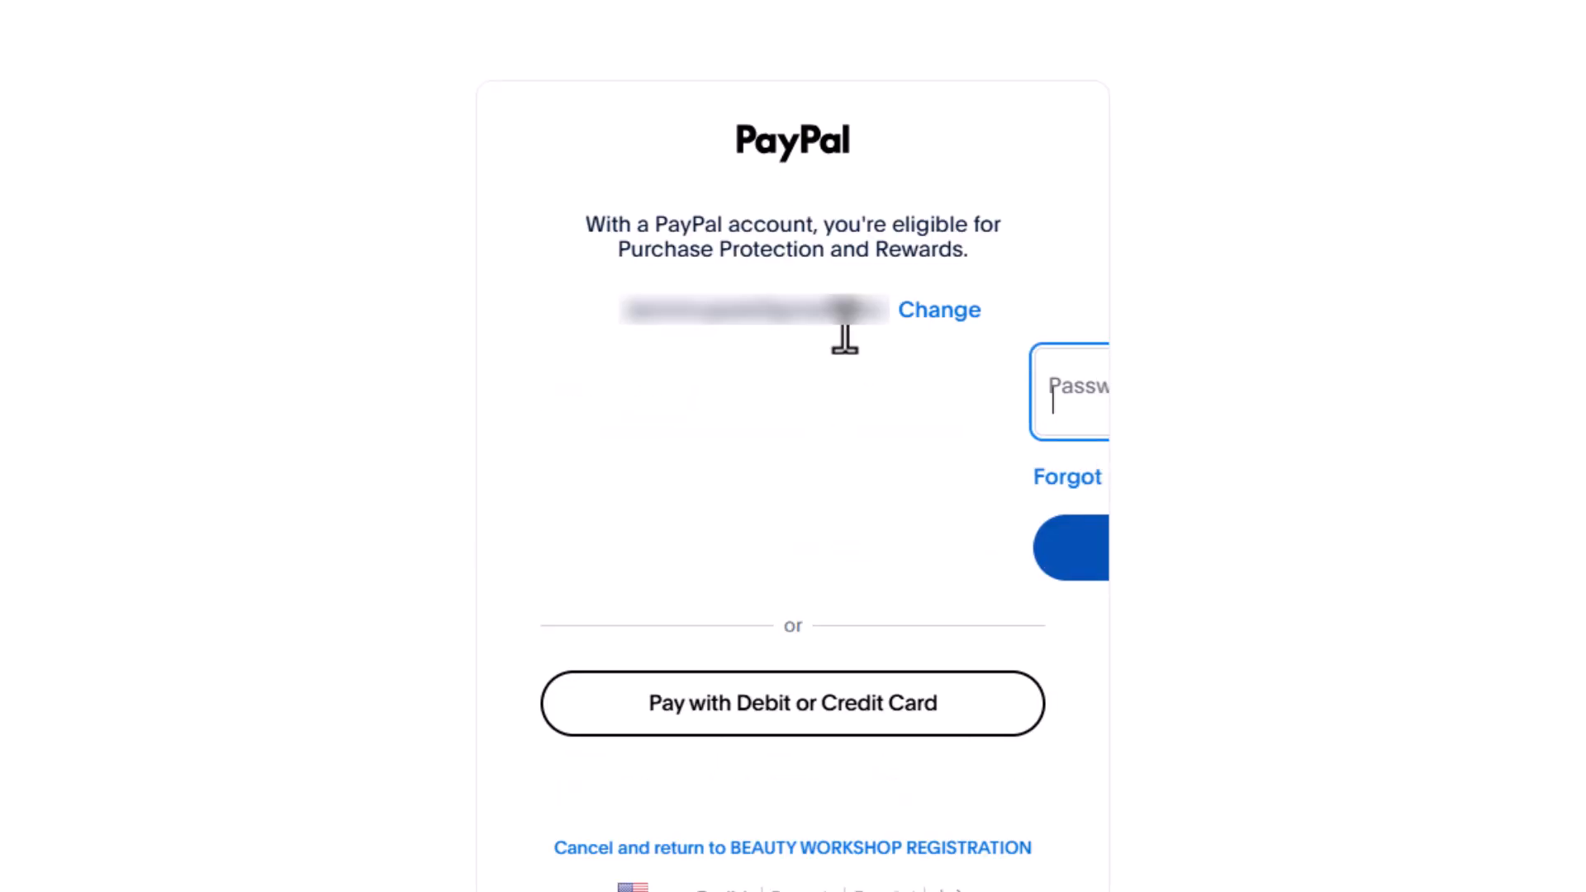
pyautogui.write('*********')
pyautogui.press('Return')
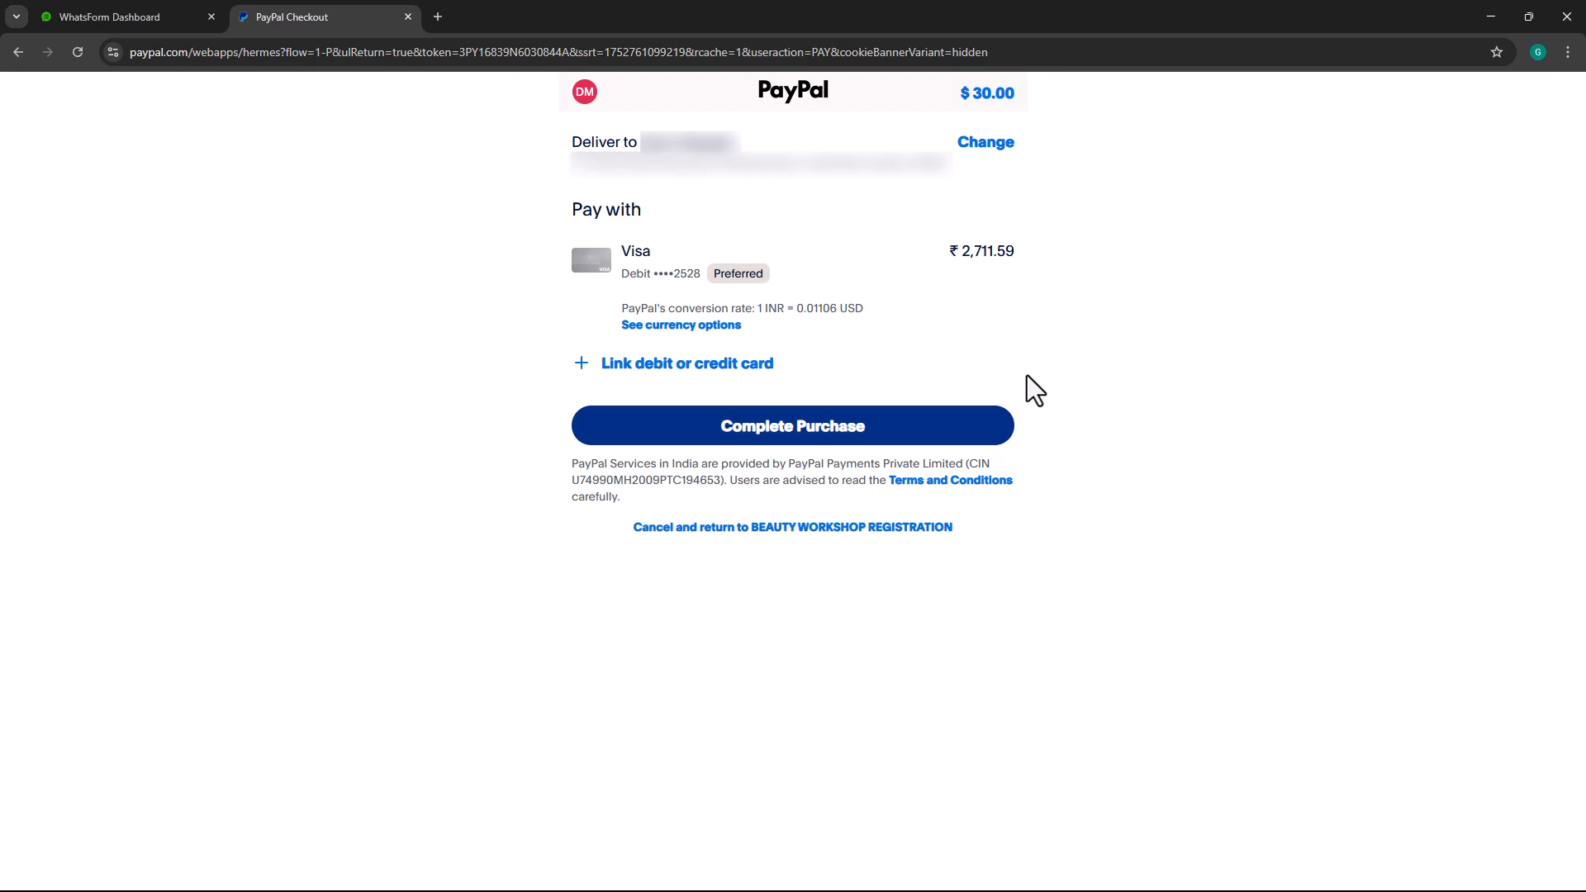
pyautogui.click(893, 533)
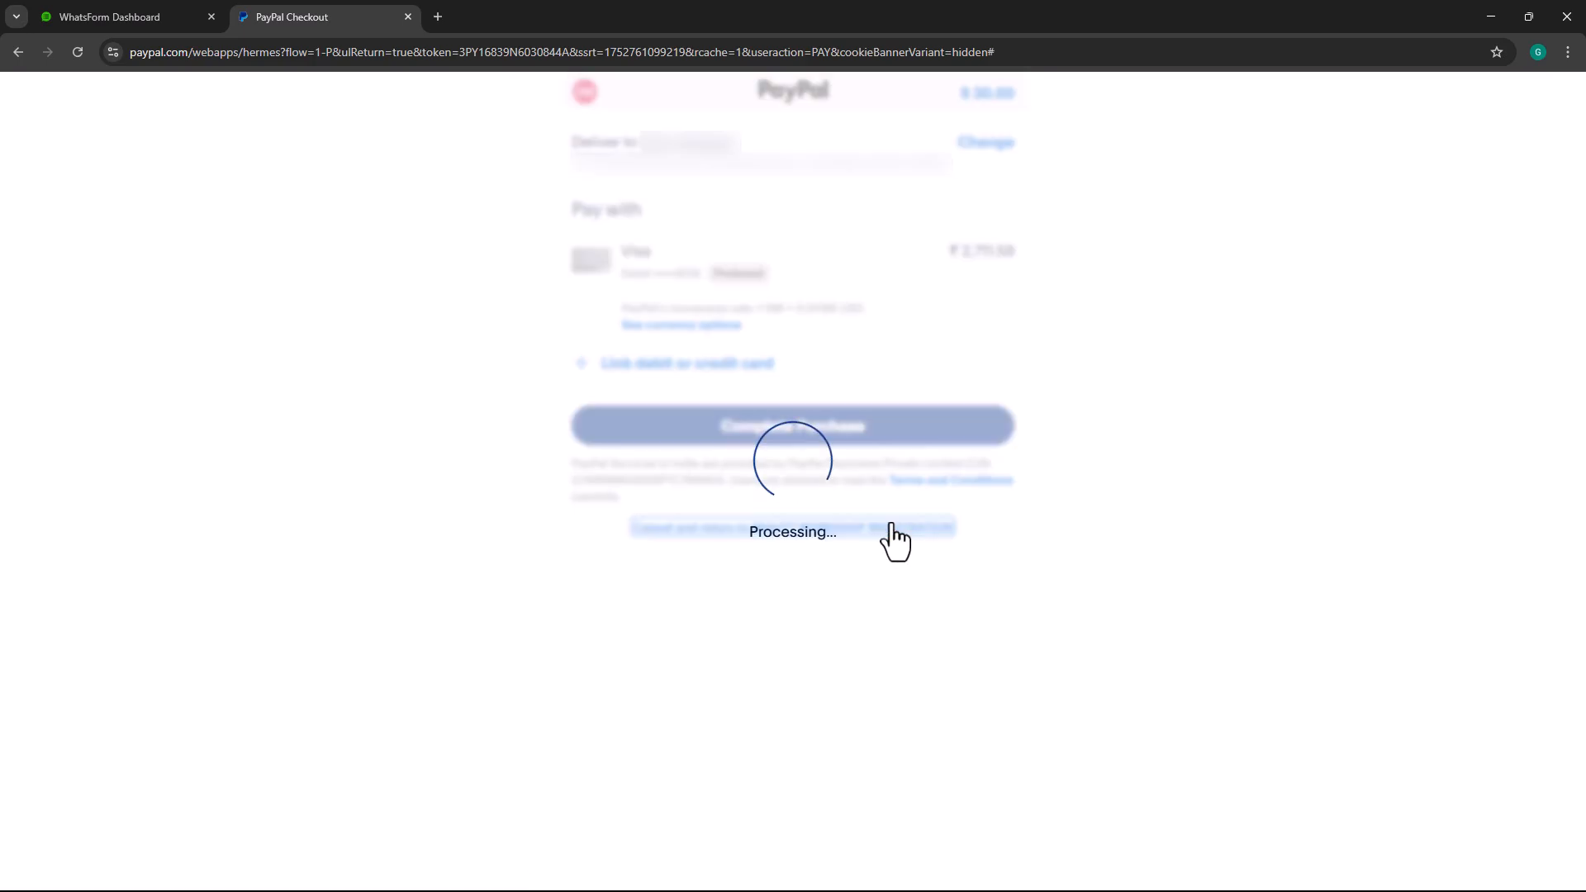